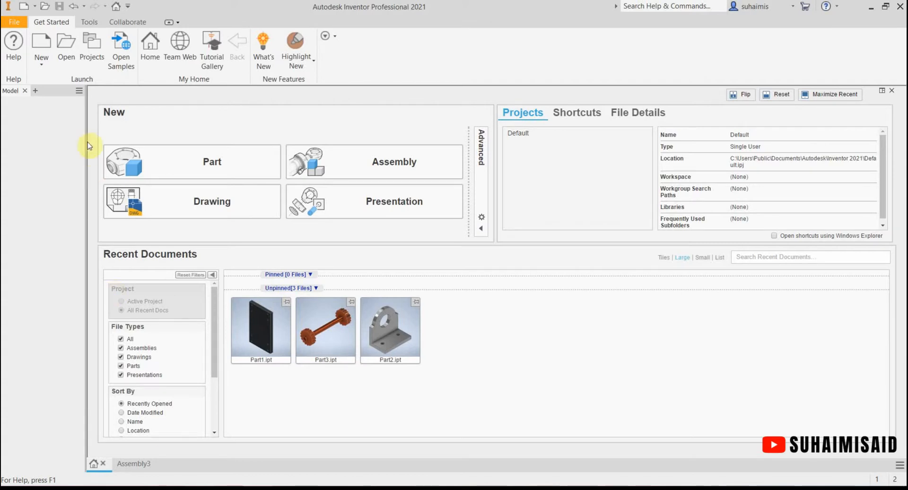
Check the available Inventor projects and look over the part files in the Documents folder.
left_click(91, 47)
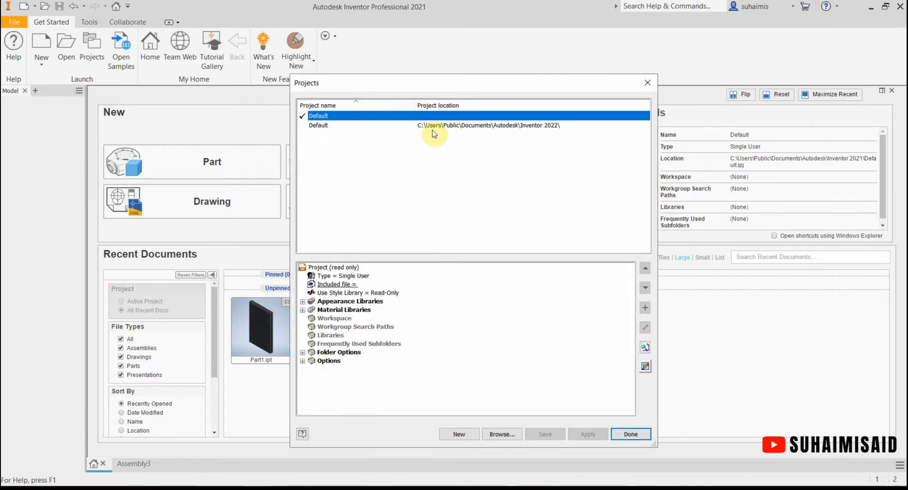
left_click(631, 435)
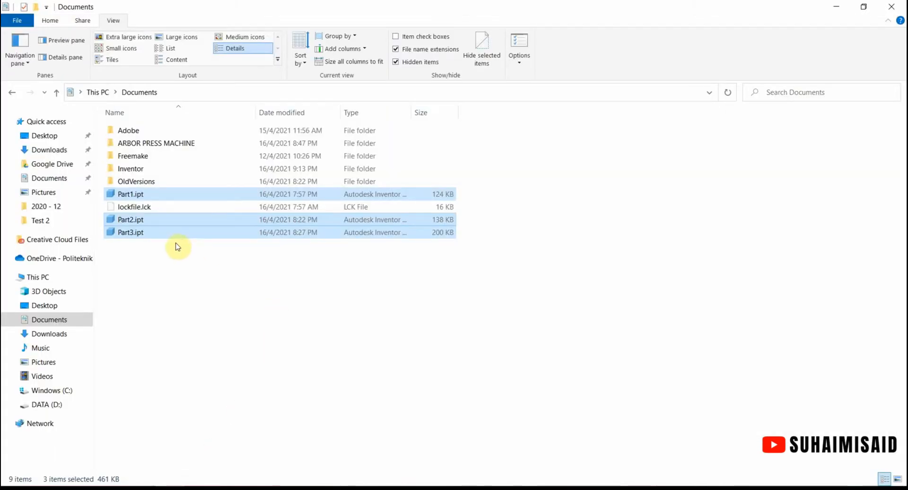
left_click(164, 298)
left_click(197, 224)
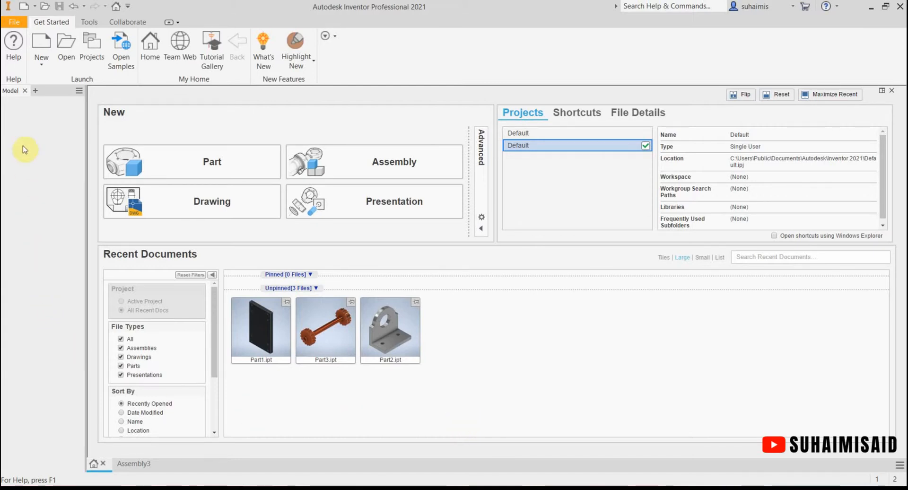
Create a new assembly file from the metric Standard (mm).iam template.
left_click(41, 44)
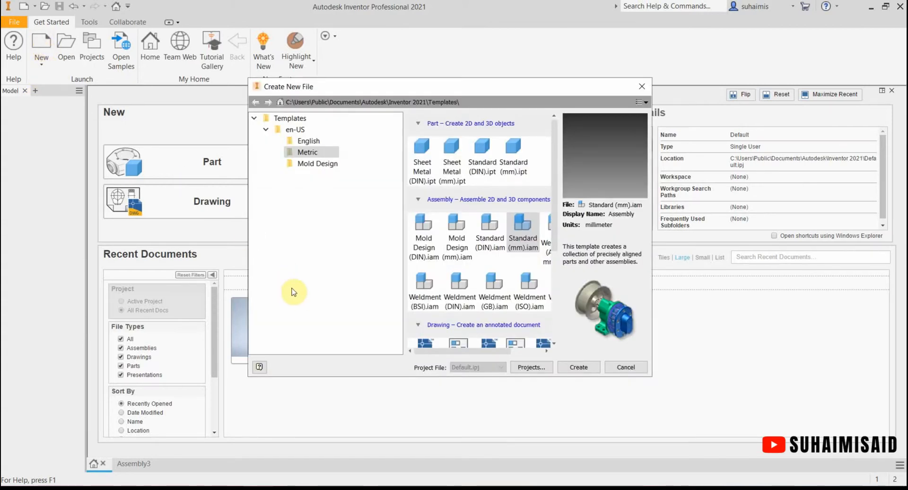
left_click(509, 167)
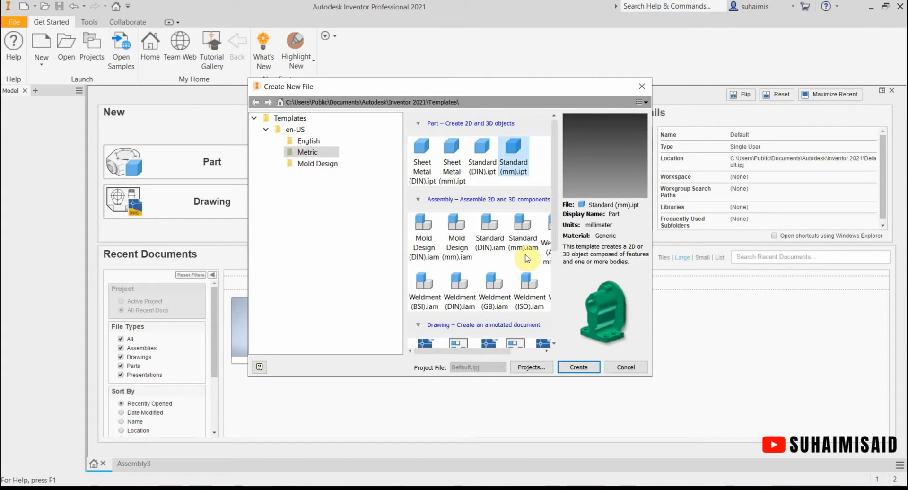
left_click(522, 234)
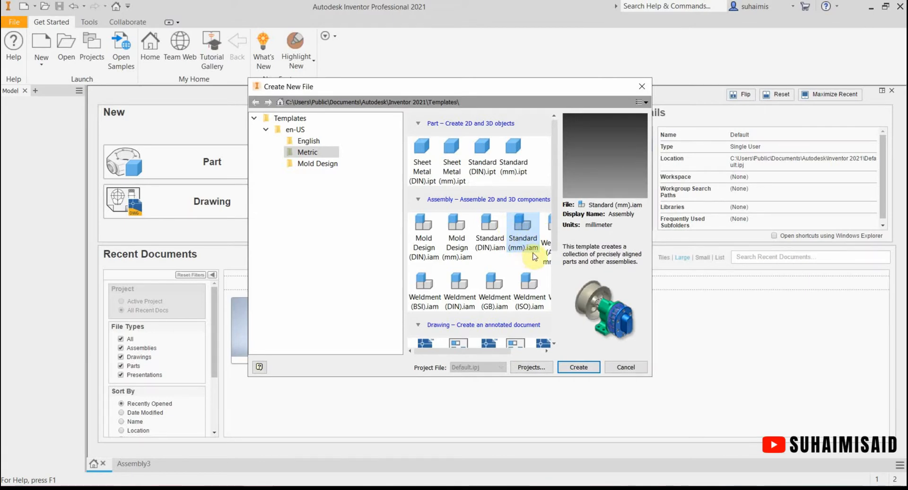
left_click(584, 371)
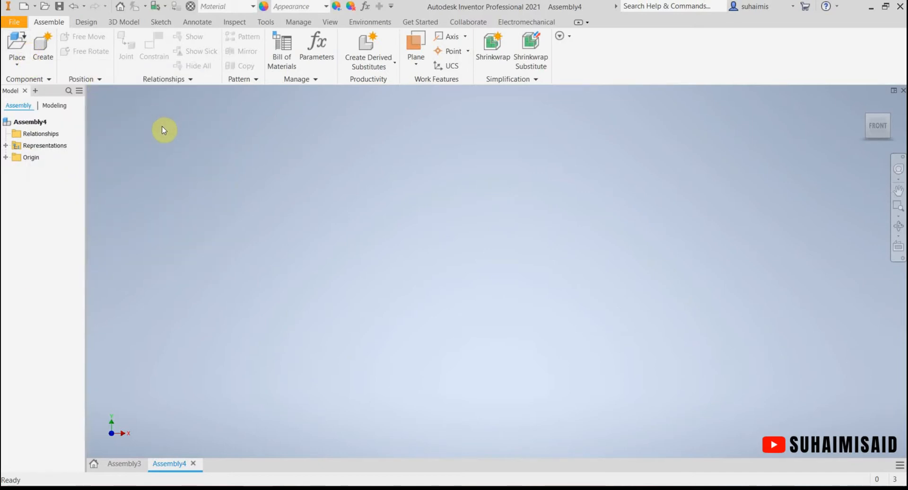
Browse the Shaft Parts and Fasteners categories of the Content Center, leaving without placing a component.
left_click(16, 65)
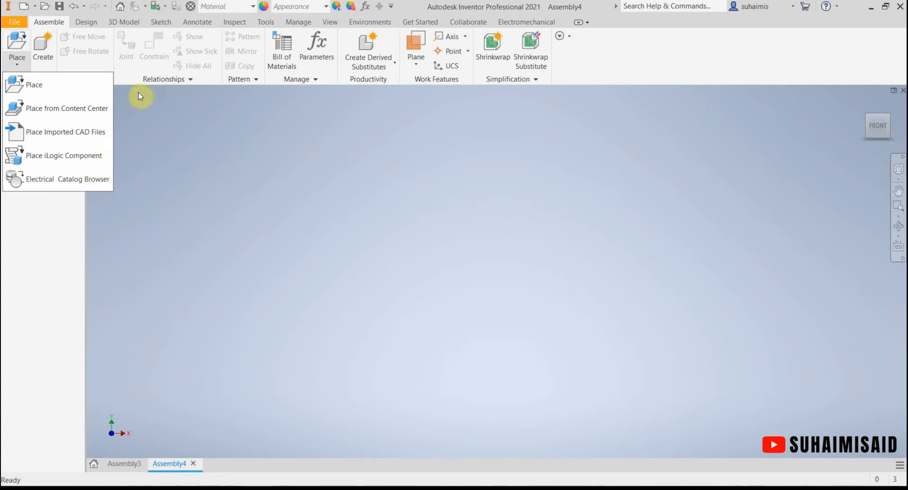
left_click(76, 108)
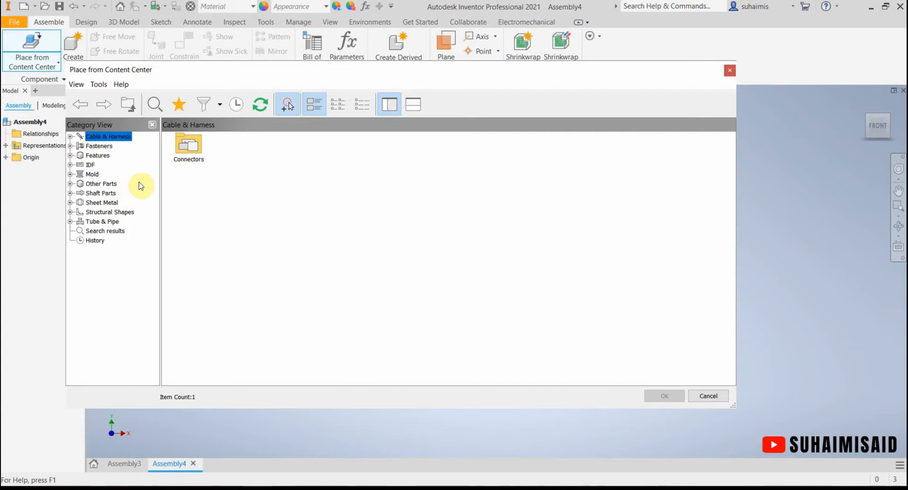
left_click(76, 194)
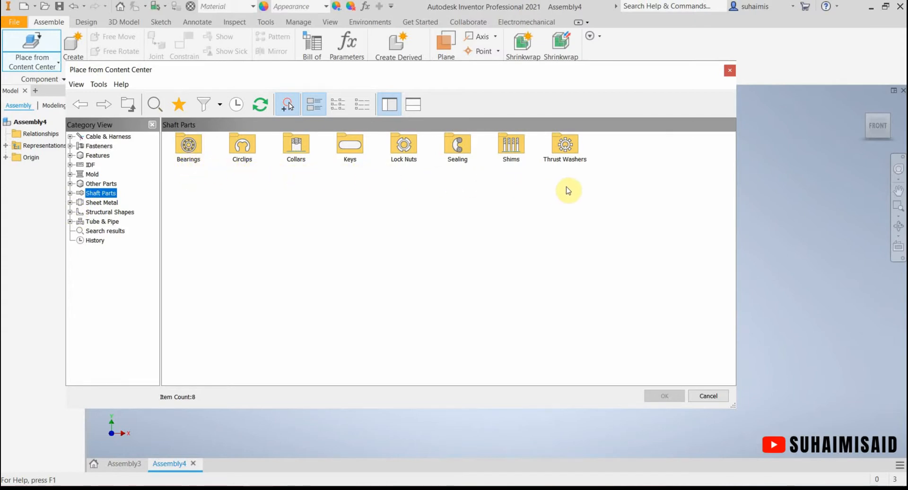
left_click(99, 146)
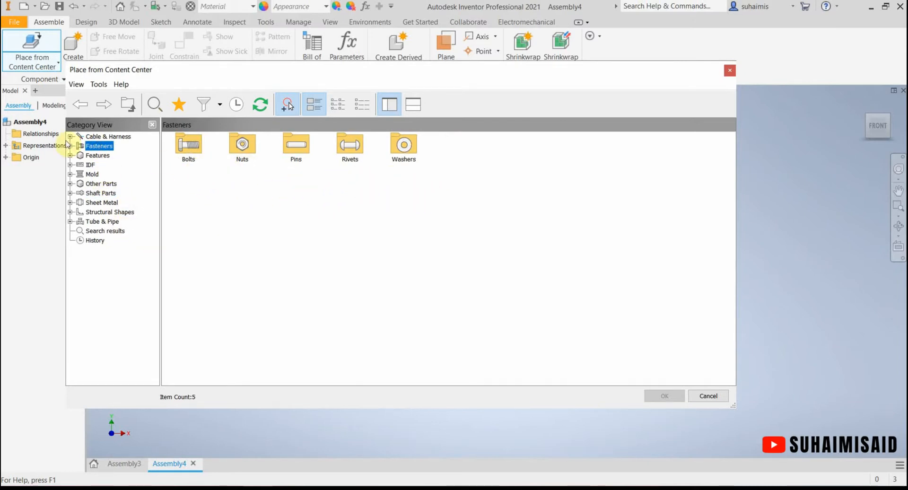
left_click(713, 405)
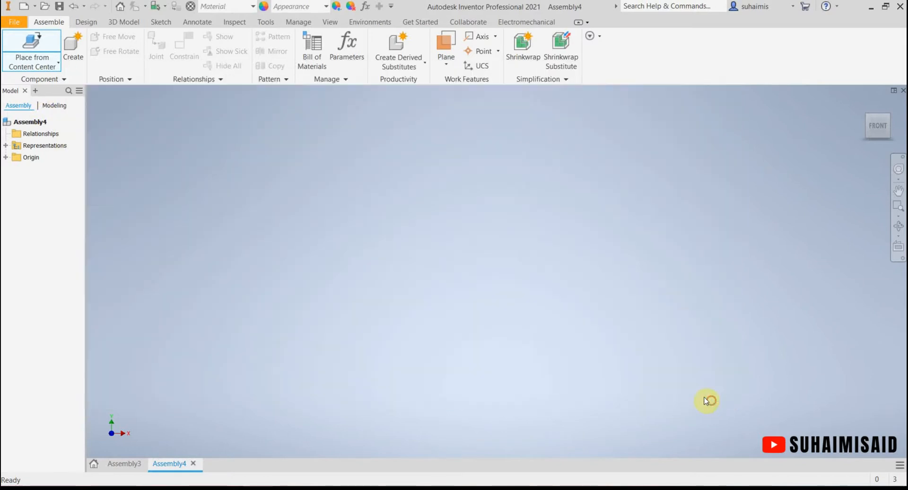
Preview Part1.ipt, Part2.ipt and Part3.ipt from the Documents folder as components to place.
left_click(45, 68)
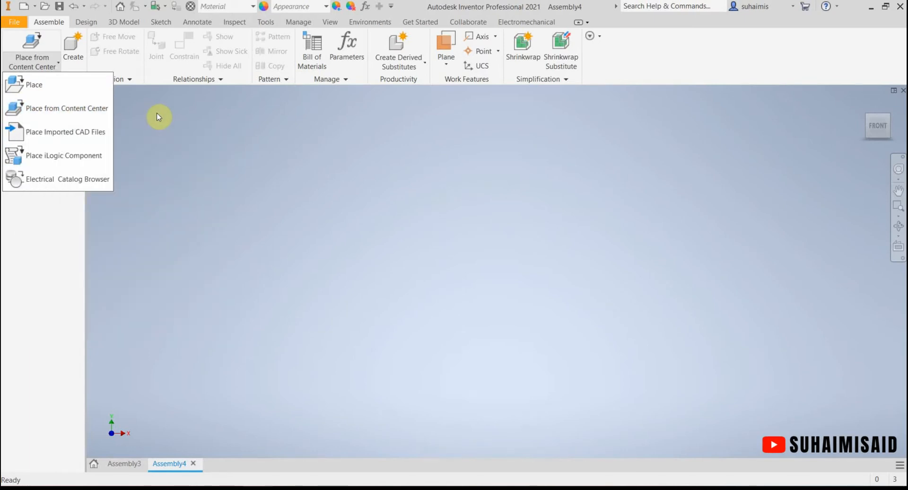
left_click(61, 87)
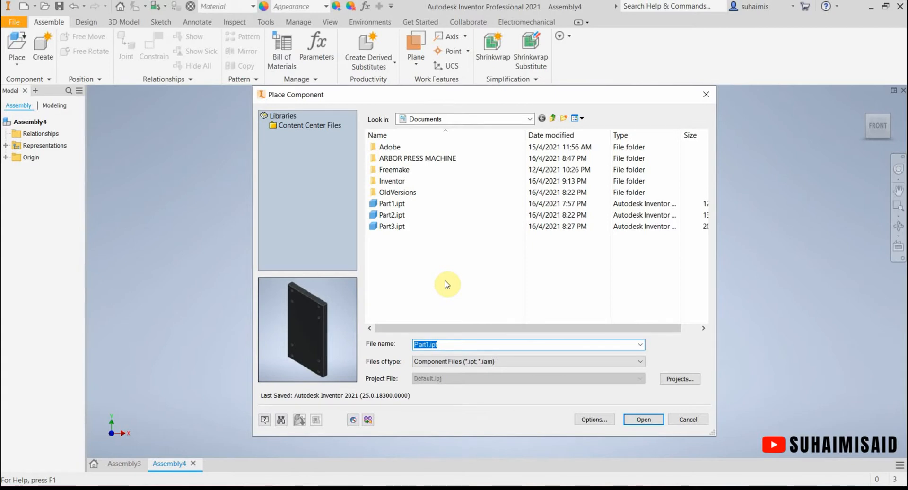
left_click(400, 206)
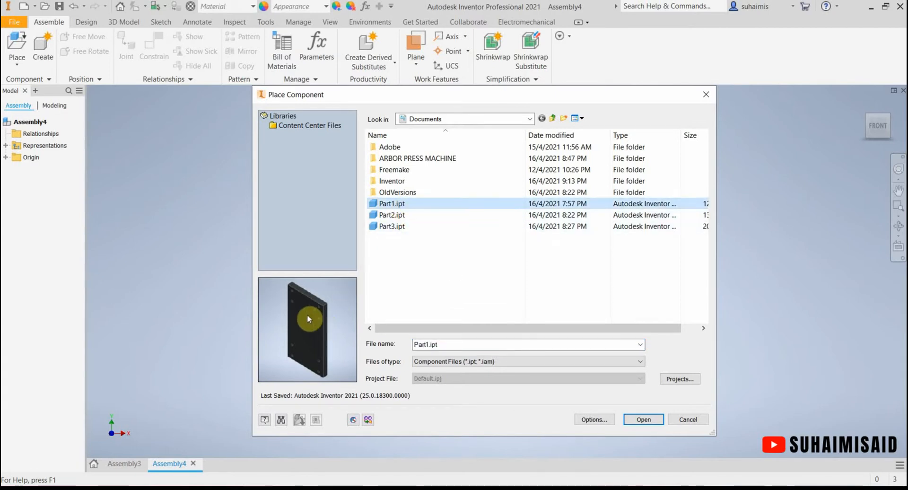
left_click(398, 216)
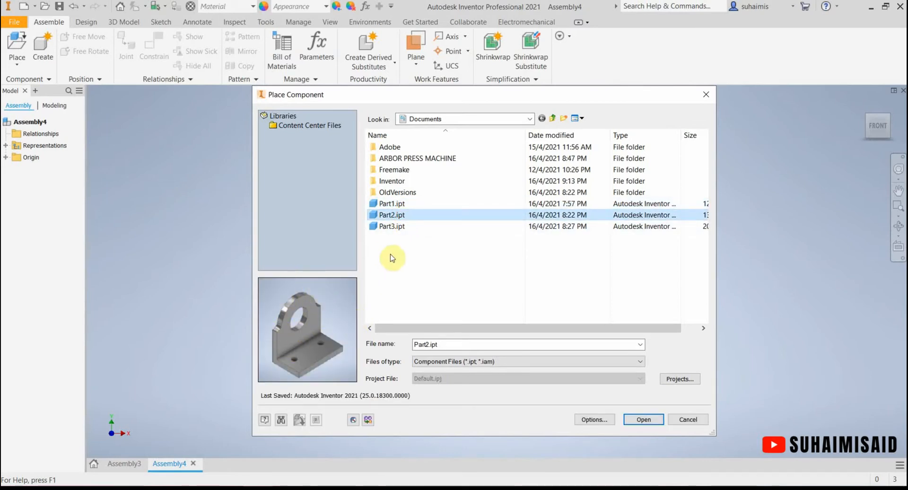
left_click(394, 228)
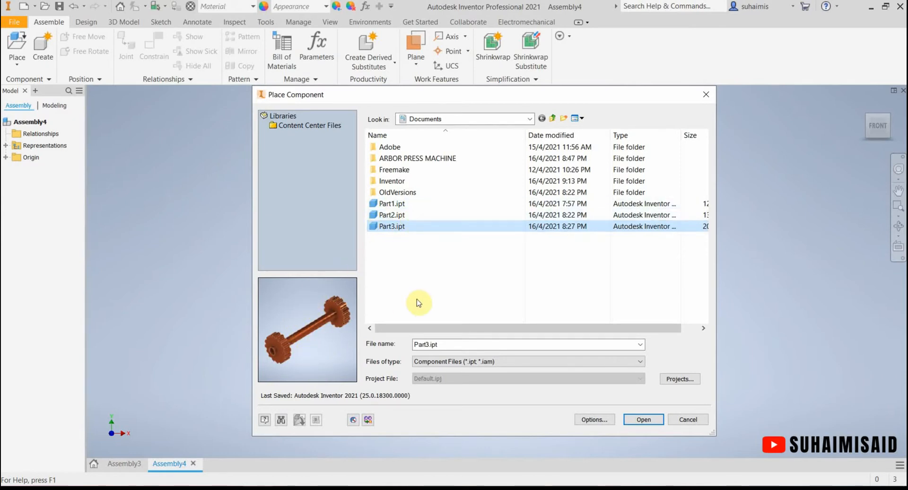
left_click(394, 204)
left_click(390, 216)
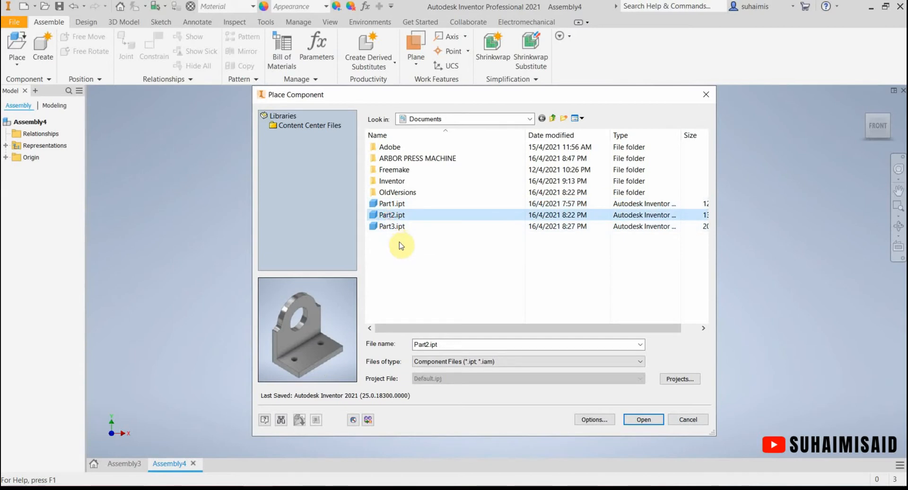
Place a single instance of Part1.ipt in the assembly and end the placement.
left_click(394, 205)
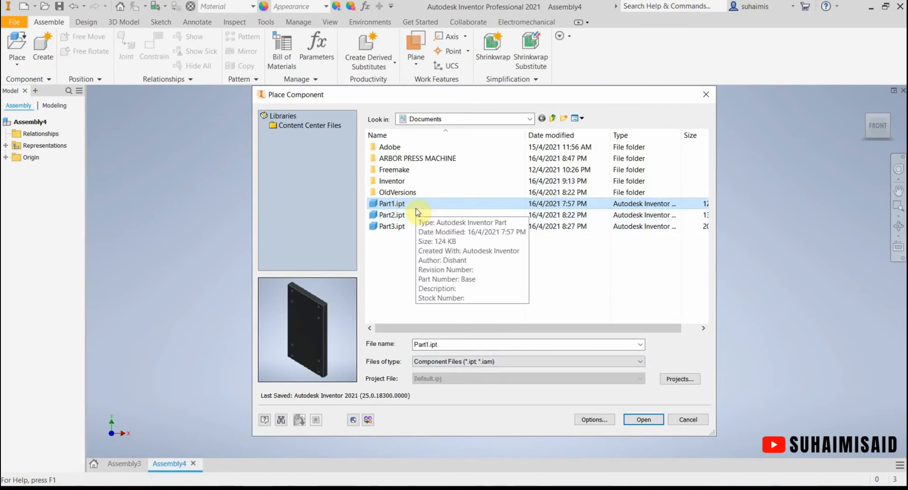
left_click(638, 420)
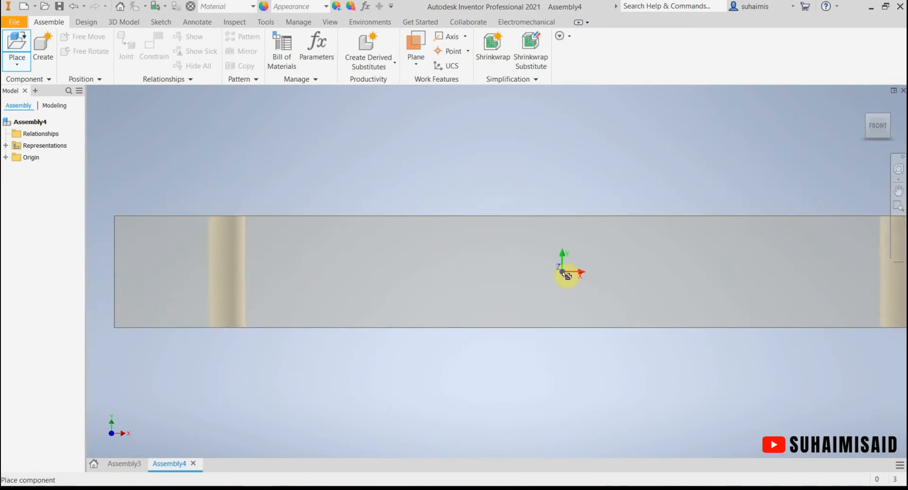
scroll(565, 274, "down", 2)
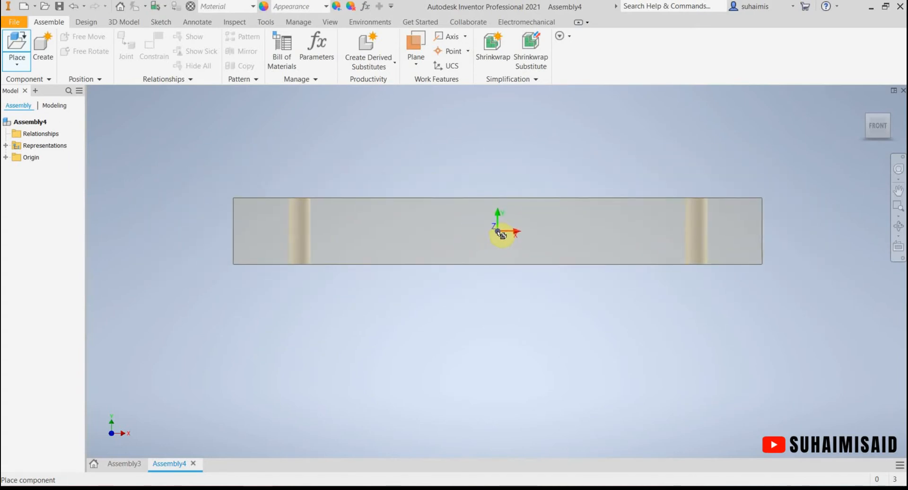
left_click(492, 226)
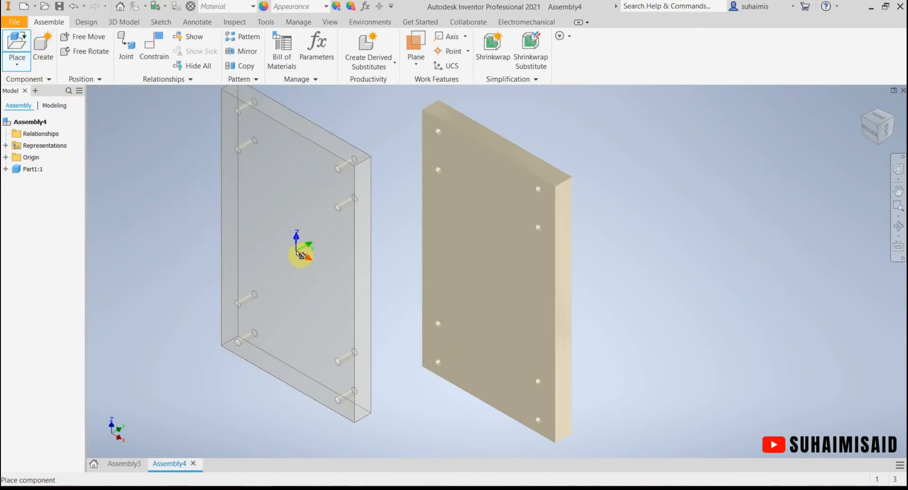
key("Escape")
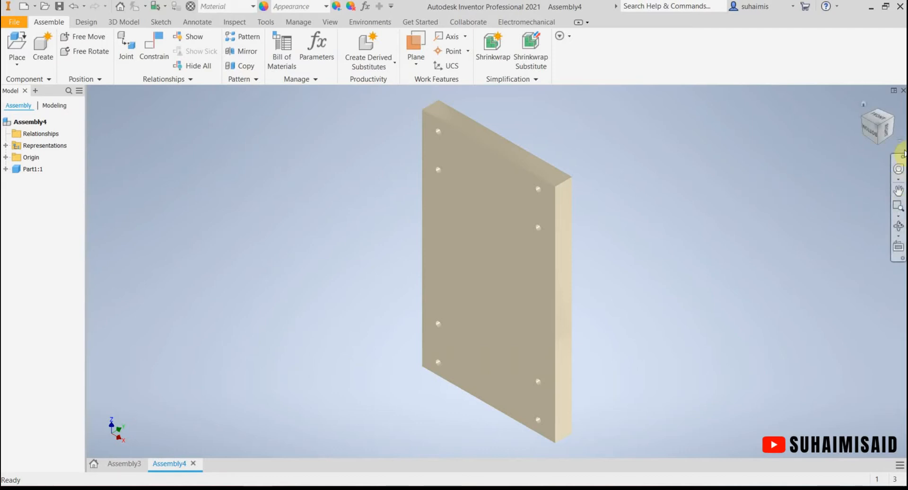
Move the ungrounded Part1 plate a short distance sideways in the assembly, then deselect it.
left_click(563, 222)
left_click(671, 269)
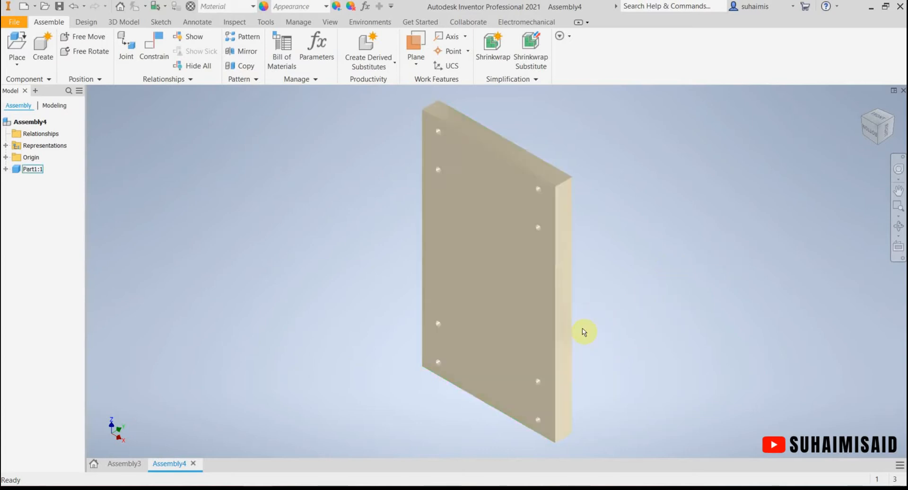
left_click(570, 353)
left_click_drag(569, 354, 544, 348)
left_click_drag(530, 347, 533, 347)
left_click(618, 335)
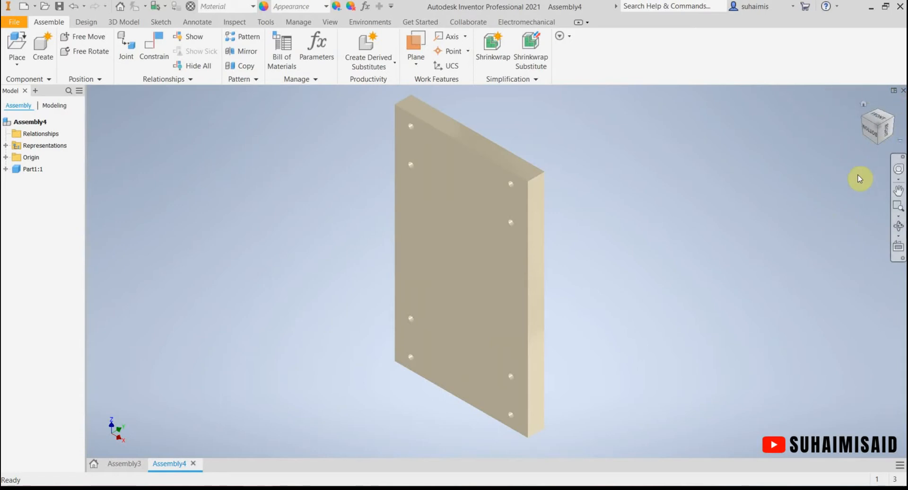
Examine the Part1 plate from its bottom, back and isometric corner orientations, dismissing the save reminder and returning to the home view.
left_click(873, 132)
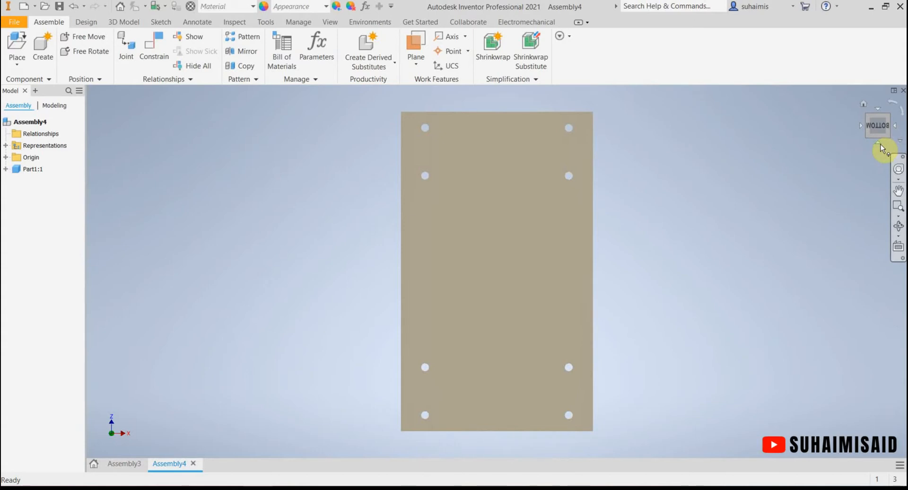
left_click(879, 143)
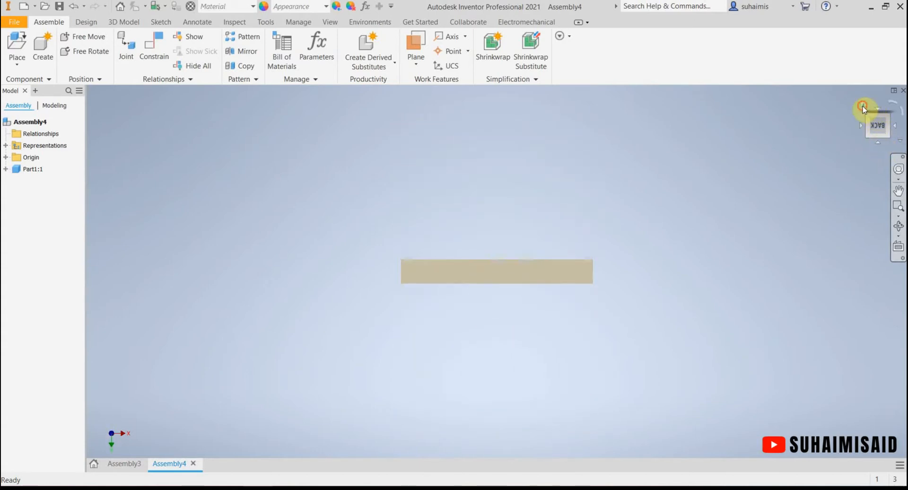
left_click(863, 106)
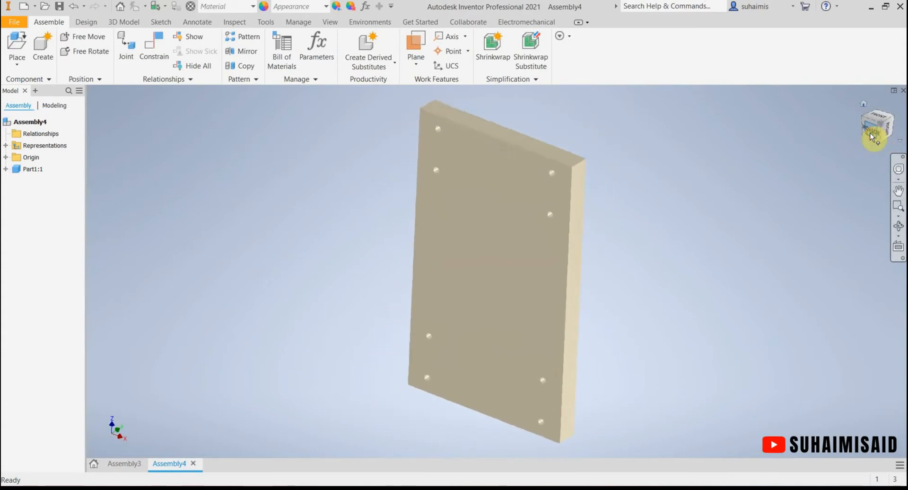
left_click(872, 138)
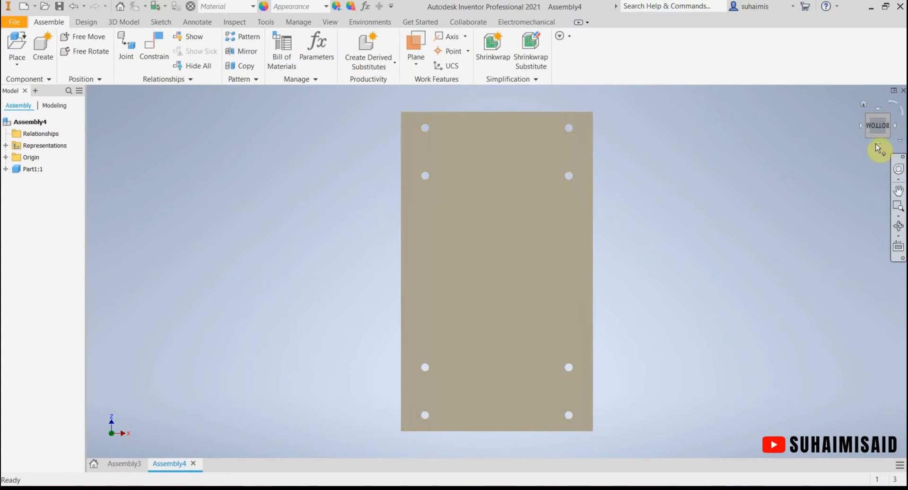
left_click(876, 144)
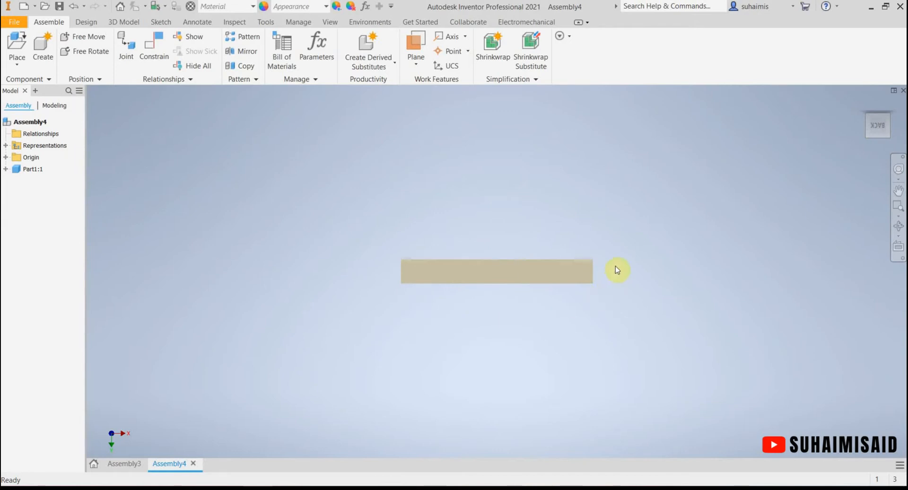
left_click(880, 110)
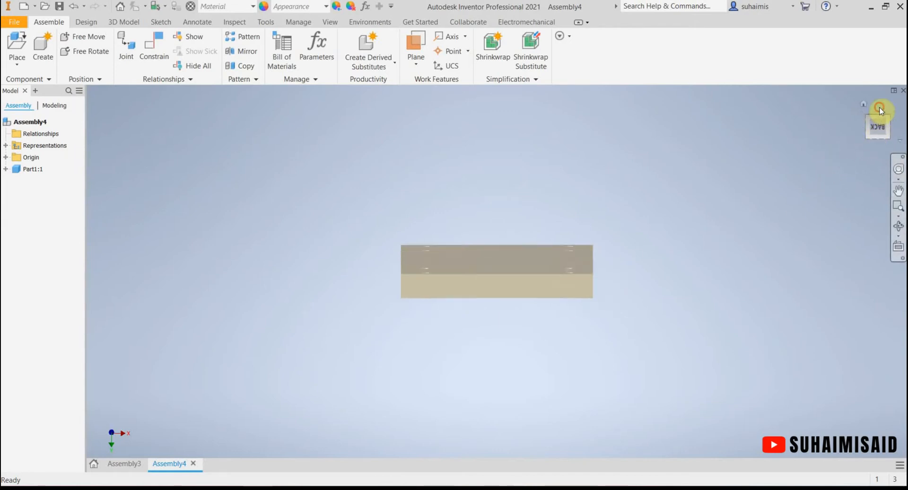
left_click(879, 110)
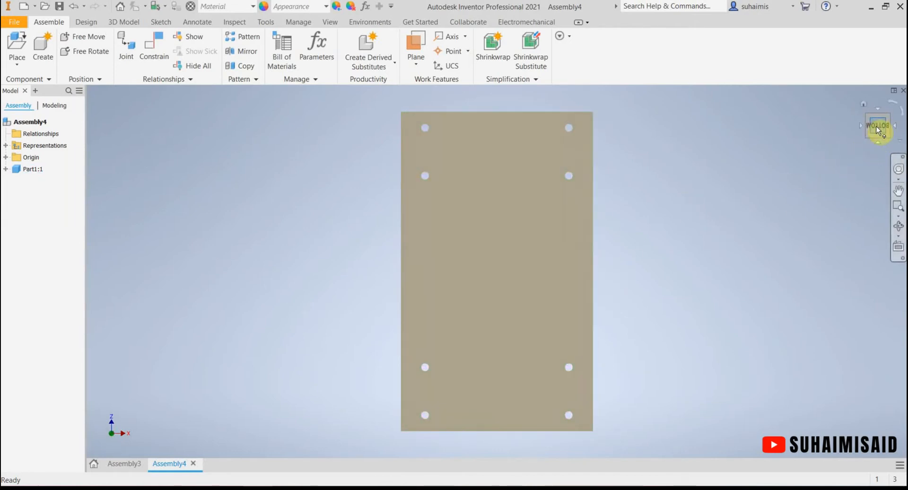
left_click(877, 141)
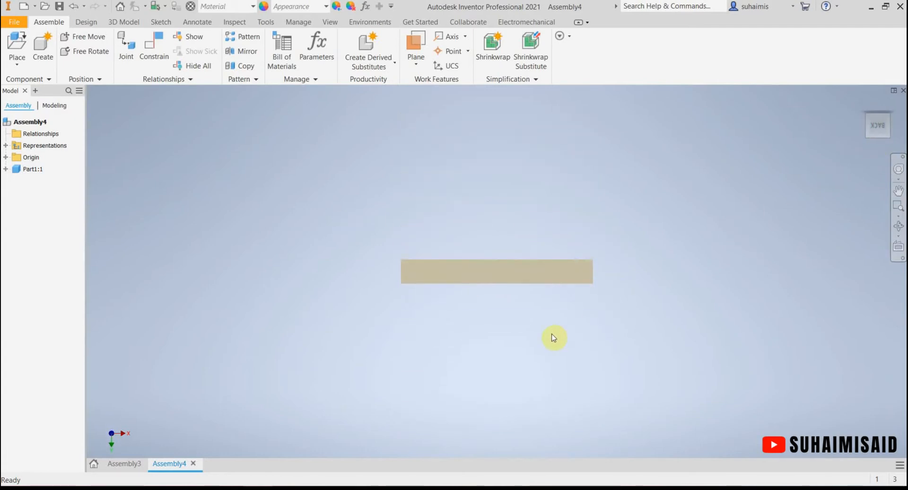
mouse_move(864, 130)
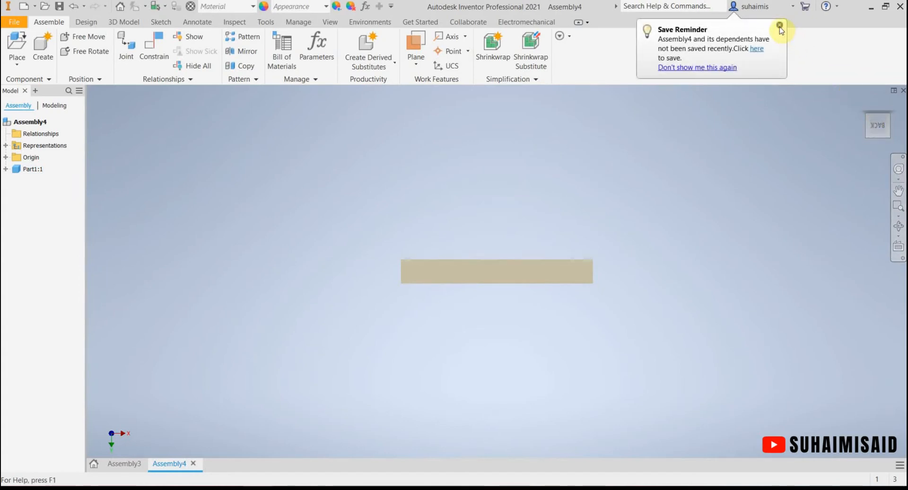
left_click(780, 26)
mouse_move(878, 121)
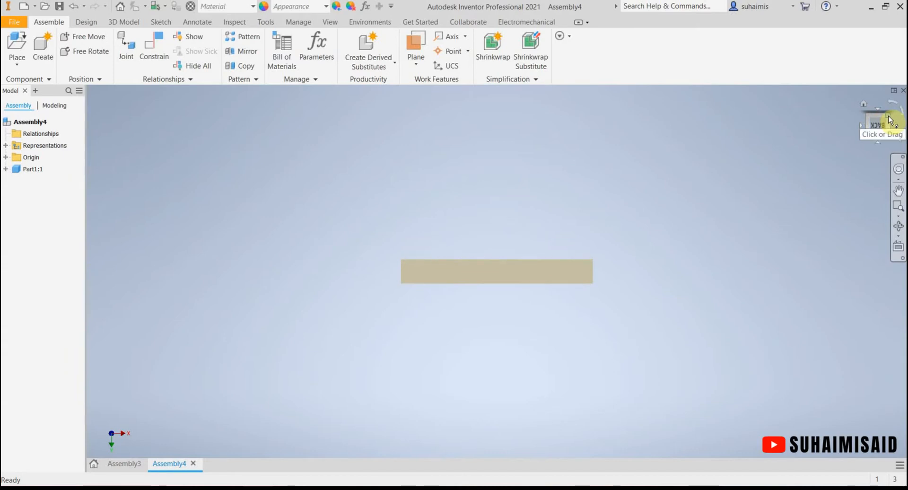
left_click(891, 120)
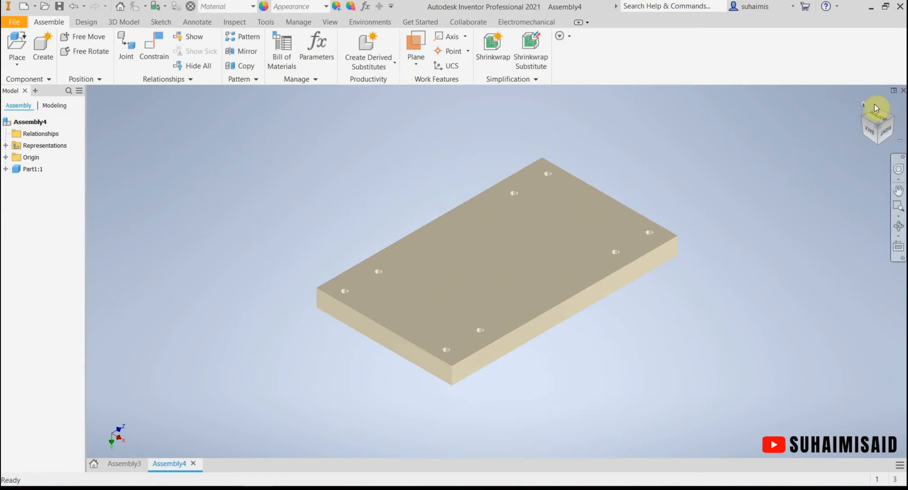
left_click_drag(864, 104, 846, 164)
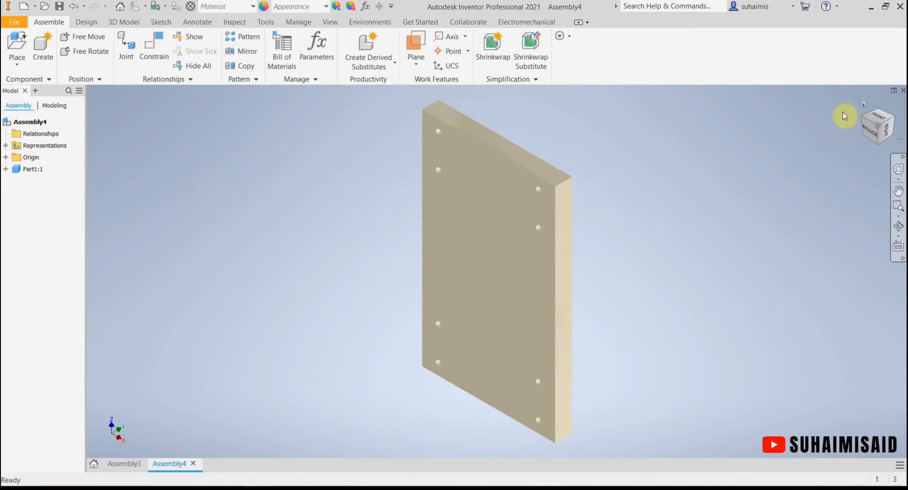
Orient the view isometrically so the Part1 plate lies flat, and set it as the home view with Fit to View.
left_click(866, 132)
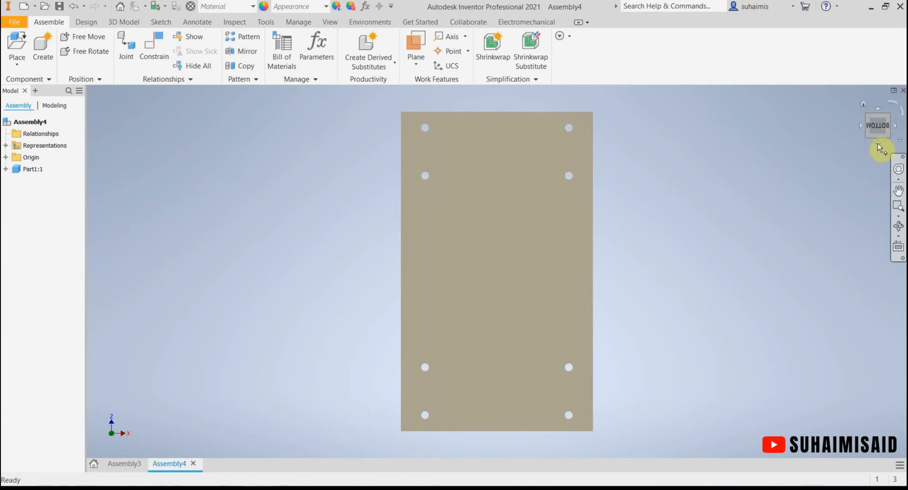
left_click(878, 143)
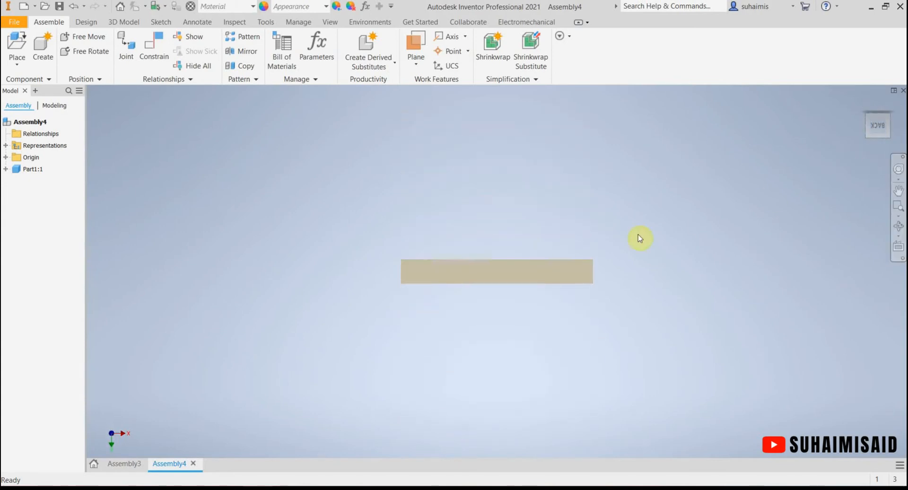
left_click(890, 122)
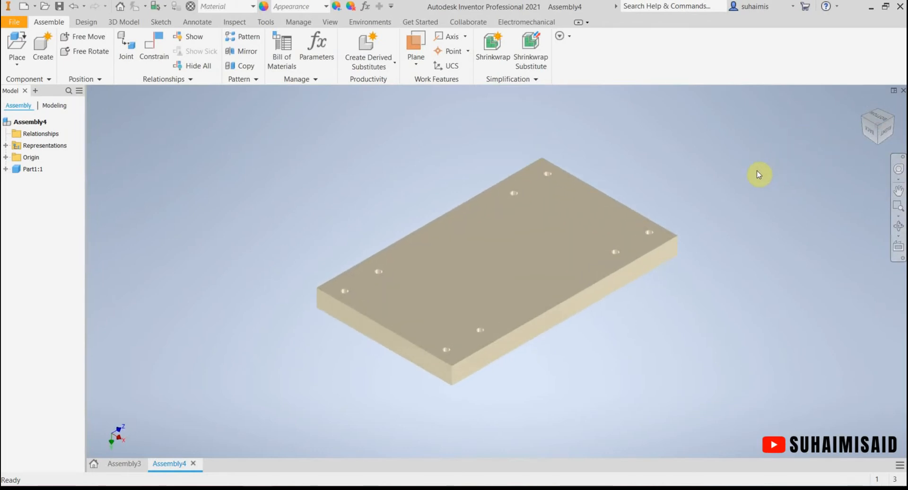
middle_click_drag(727, 229, 735, 254)
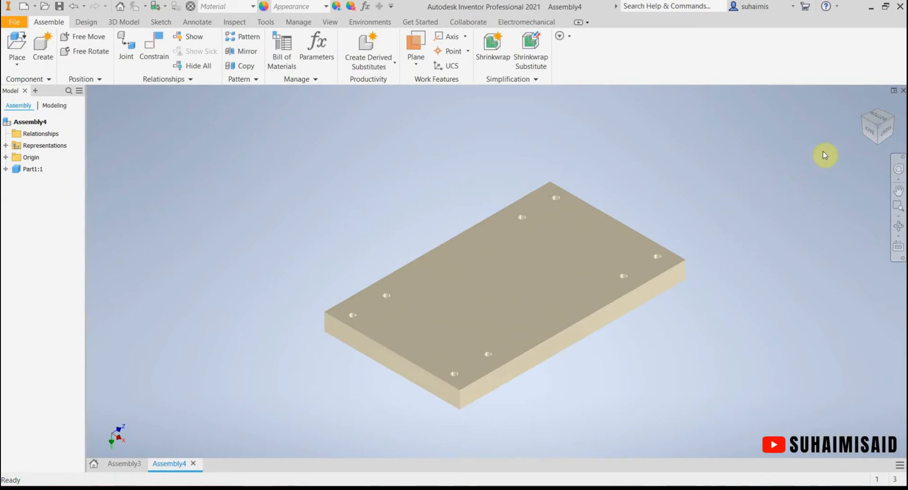
right_click(870, 128)
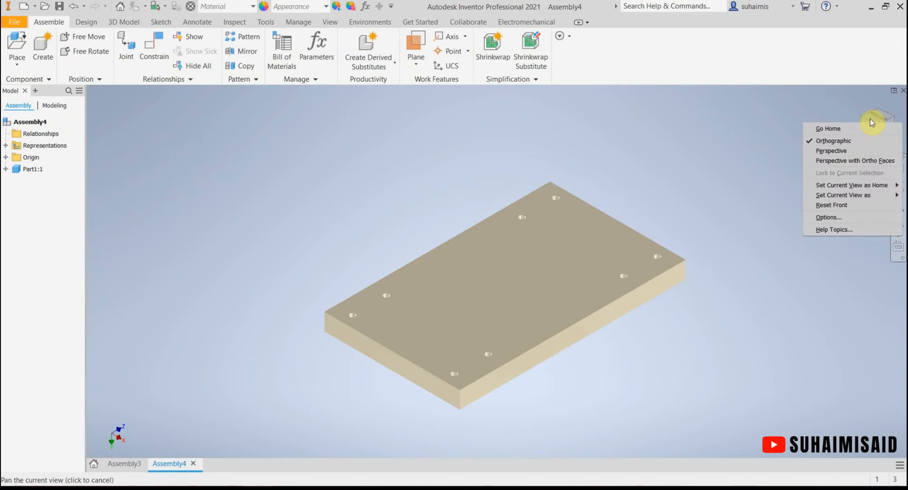
mouse_move(873, 187)
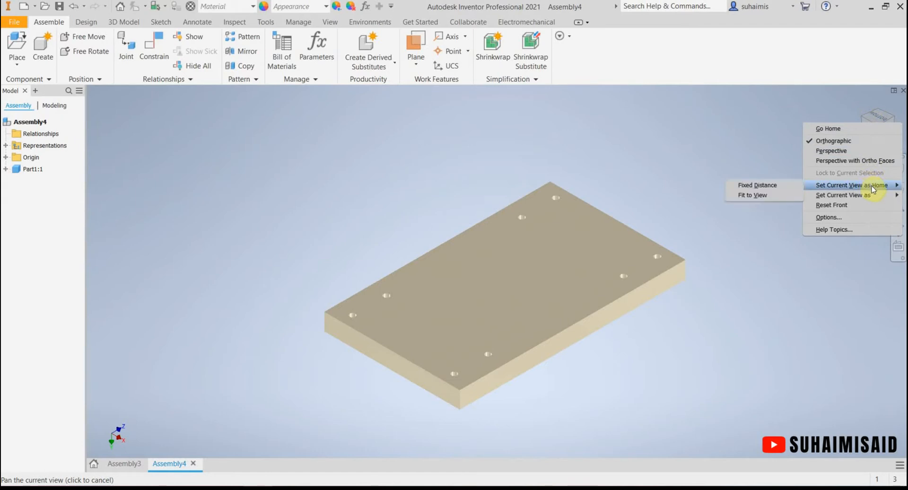
left_click(782, 197)
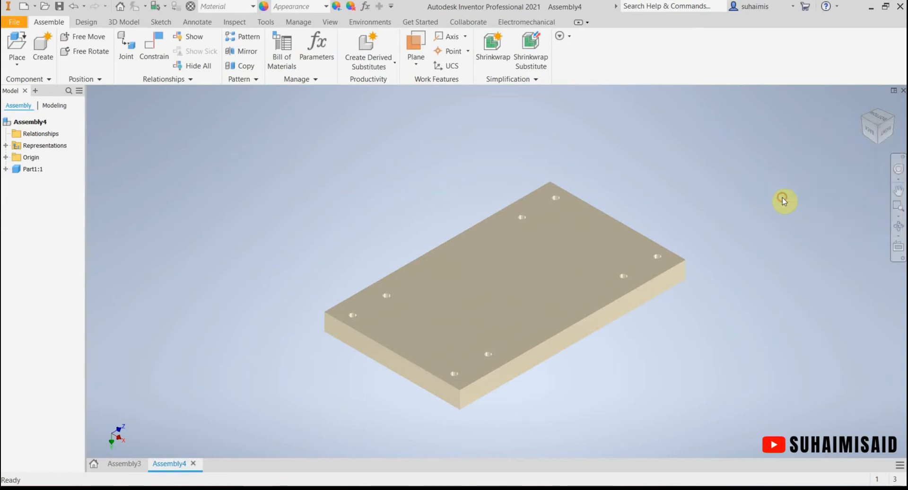
left_click(876, 137)
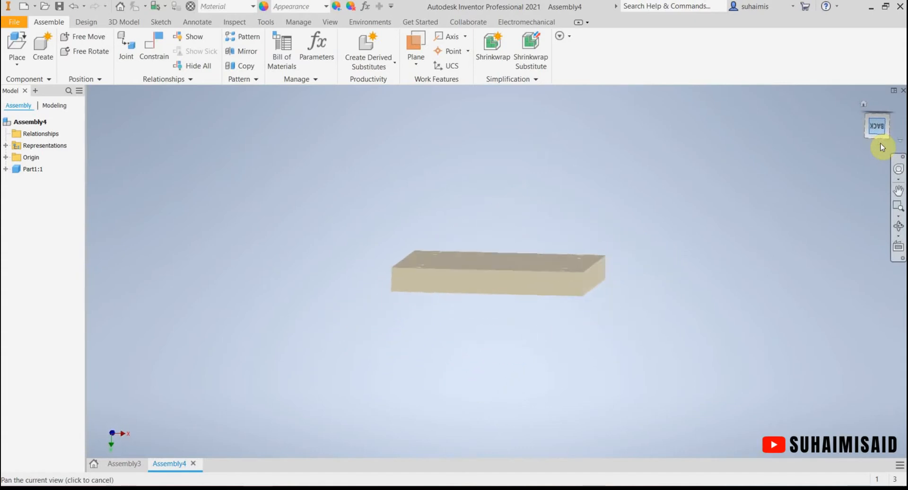
left_click(864, 104)
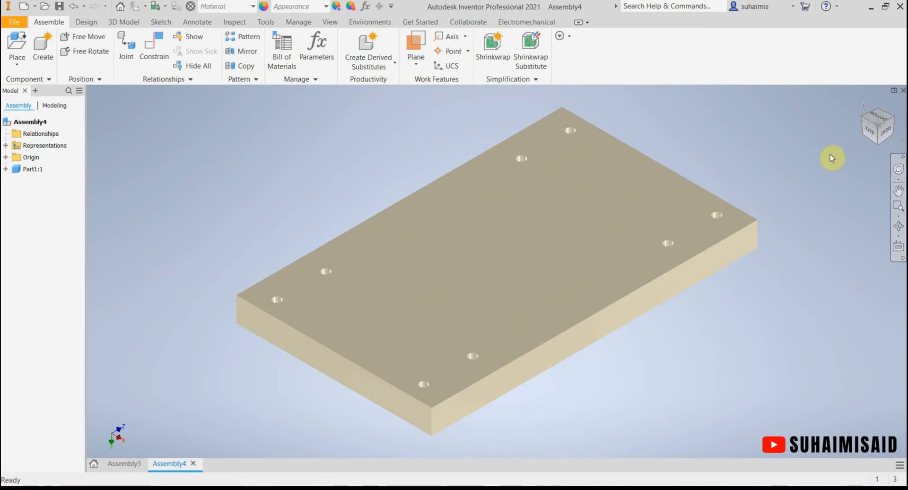
Define the view facing the plate's narrow back edge as the Front view, and return to the home view.
left_click(872, 135)
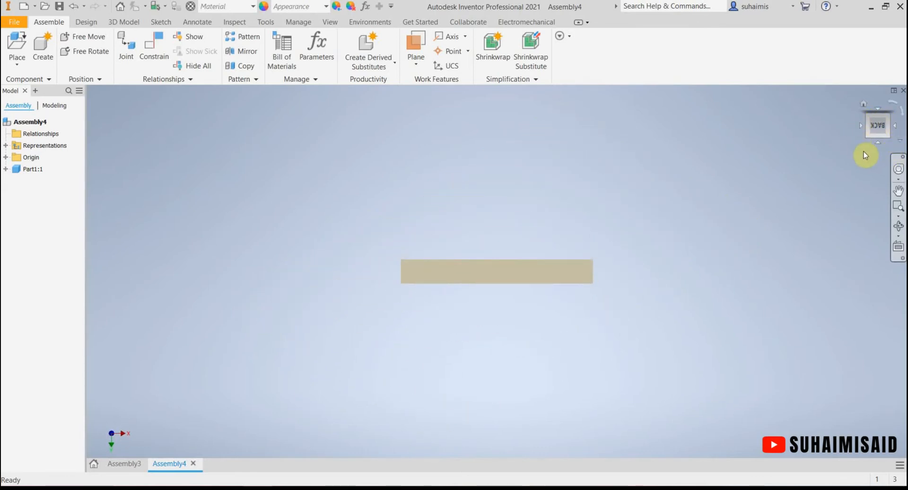
right_click(876, 129)
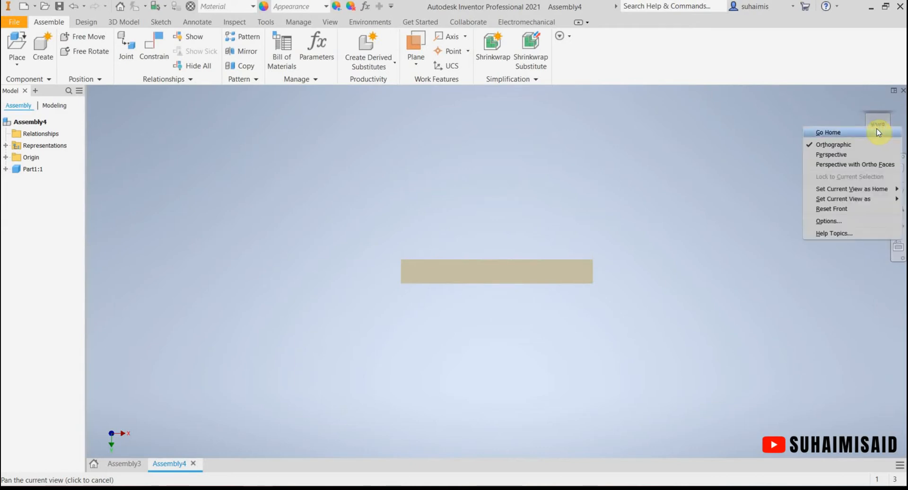
mouse_move(815, 202)
left_click(782, 208)
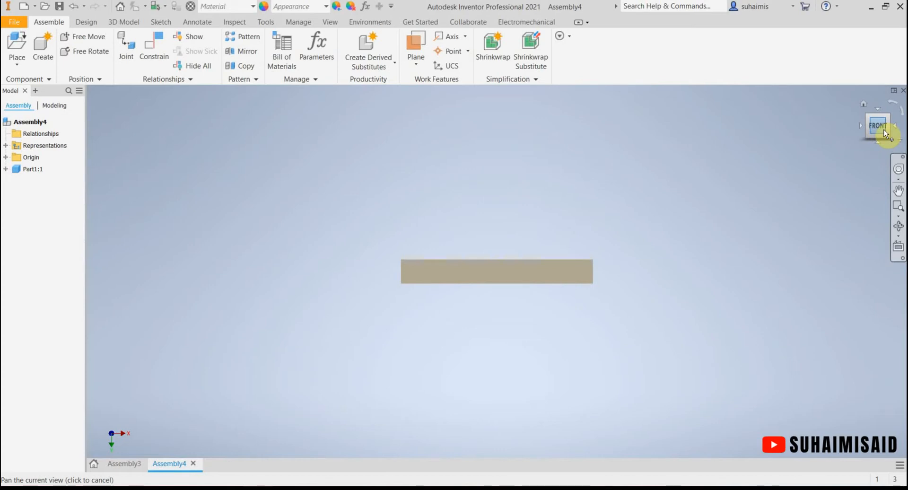
left_click(864, 104)
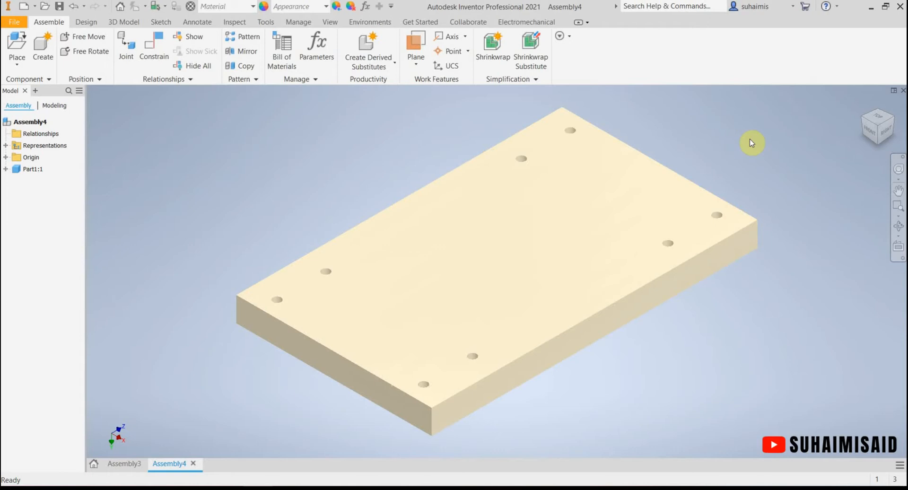
Shift the still ungrounded Part1 plate slightly within the assembly and clear its selection.
left_click(533, 249)
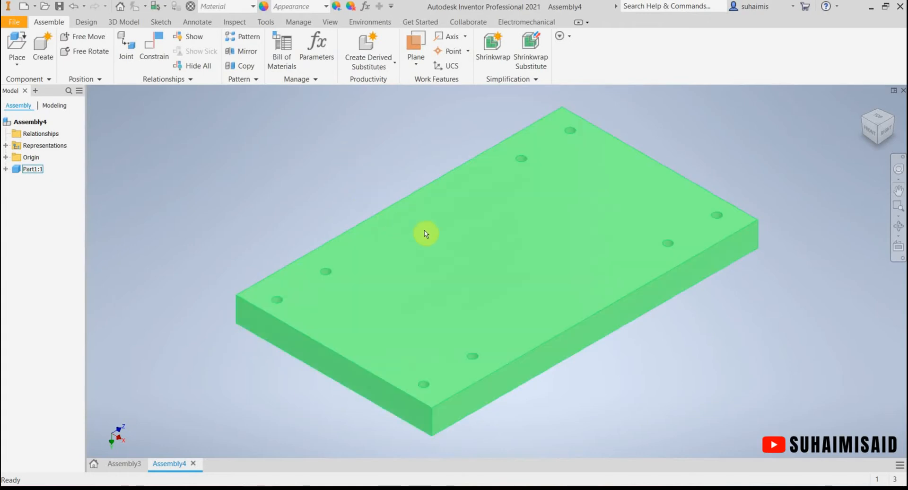
left_click_drag(432, 240, 473, 249)
left_click(465, 229)
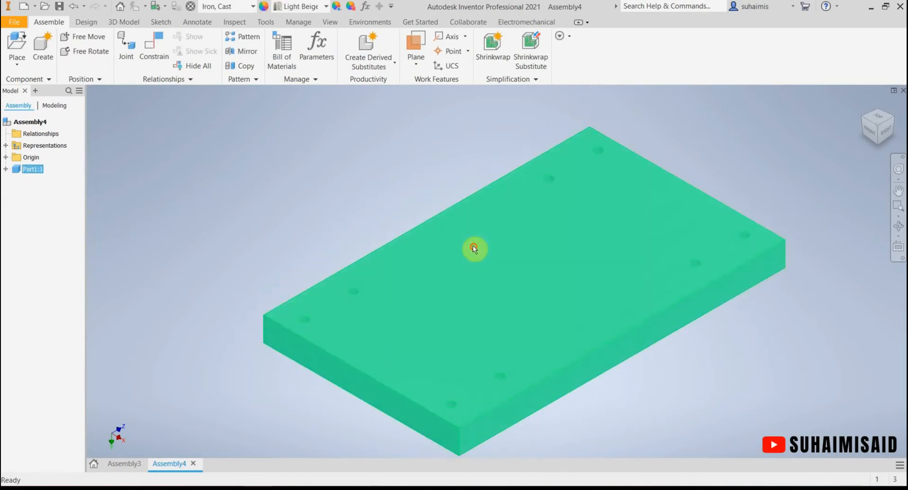
left_click(395, 205)
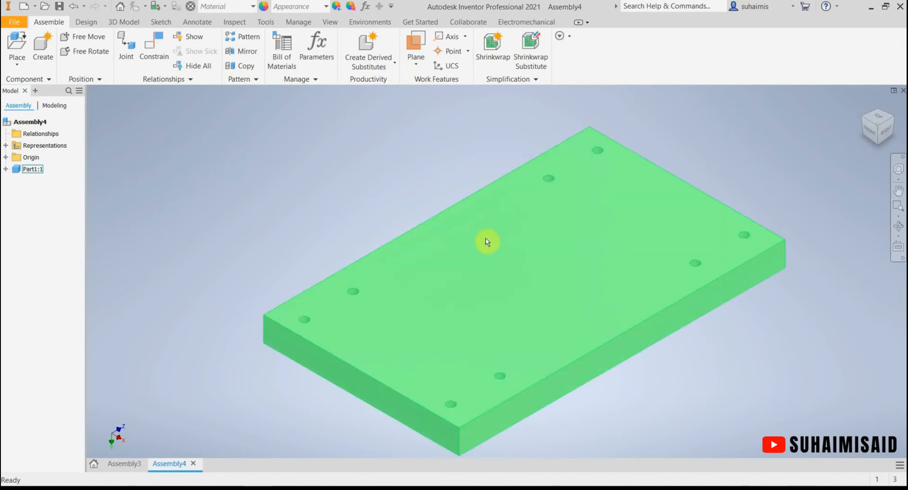
Ground the Part1 plate in the assembly and try to move it as a check.
right_click(485, 238)
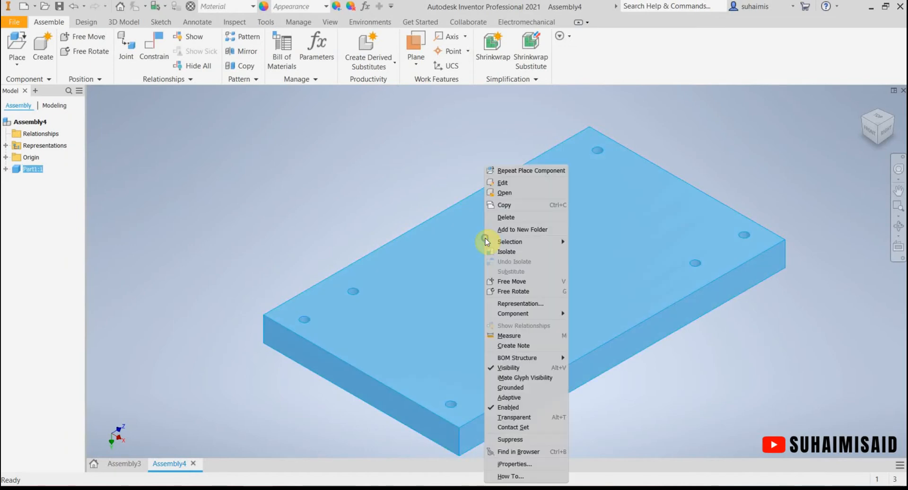
left_click(527, 392)
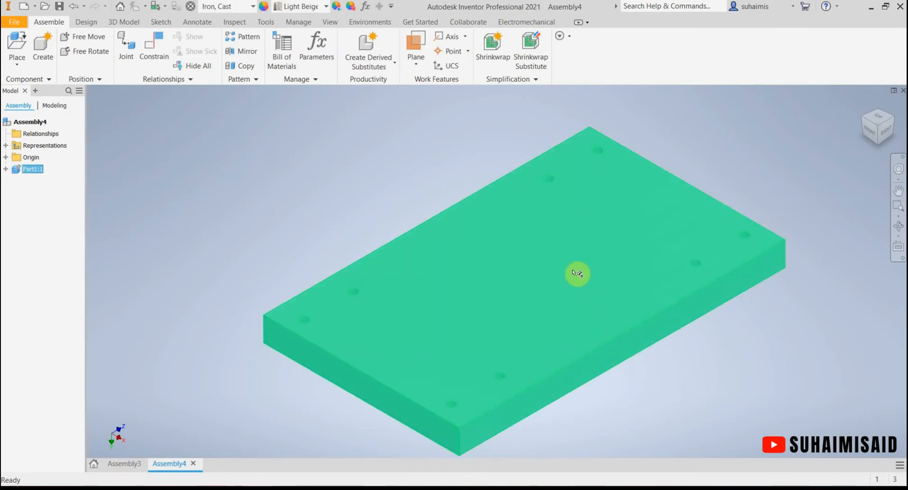
left_click_drag(565, 264, 536, 254)
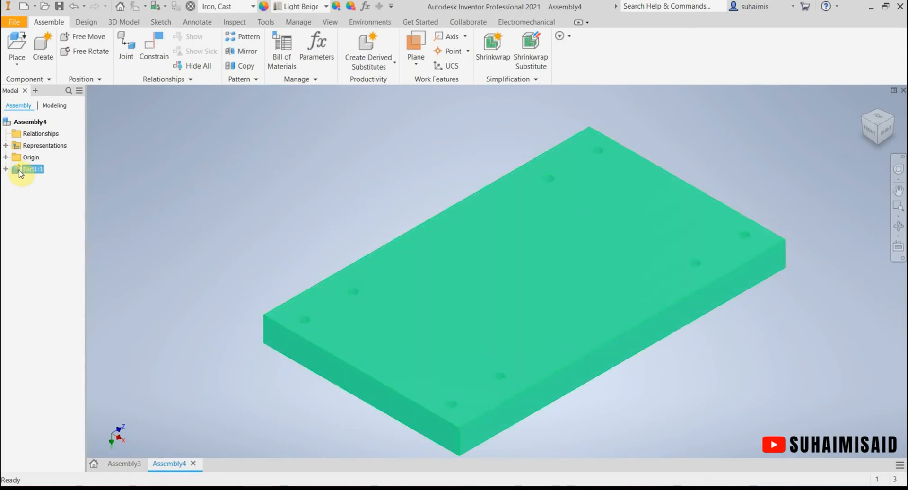
left_click(302, 223)
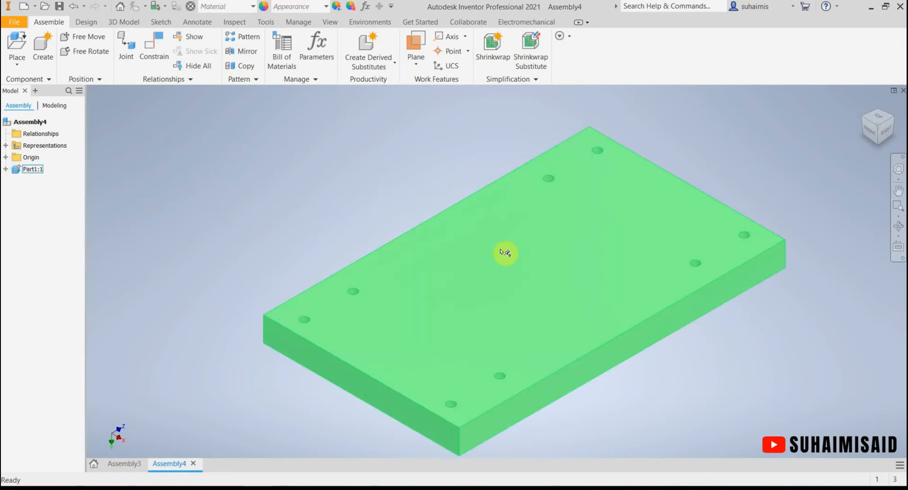
View the grounded Part1 plate isometrically at a reduced size with free space around it, and clear the selection.
left_click(525, 263)
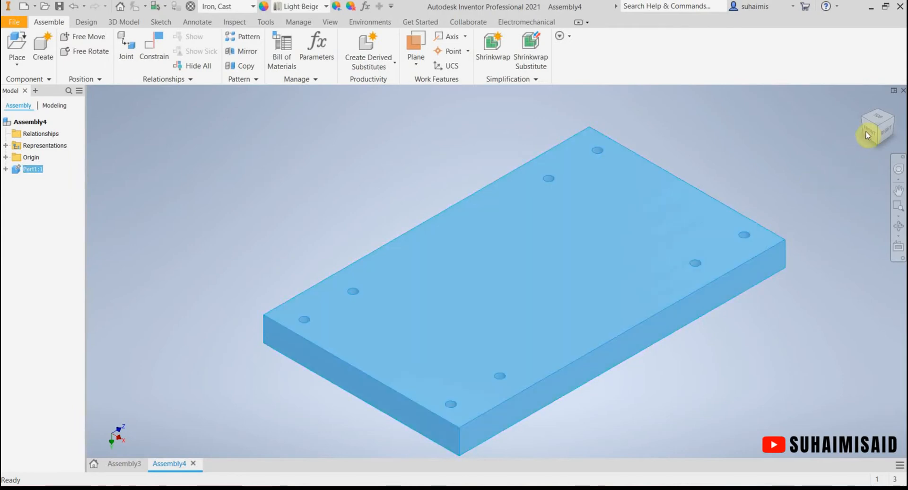
left_click(892, 117)
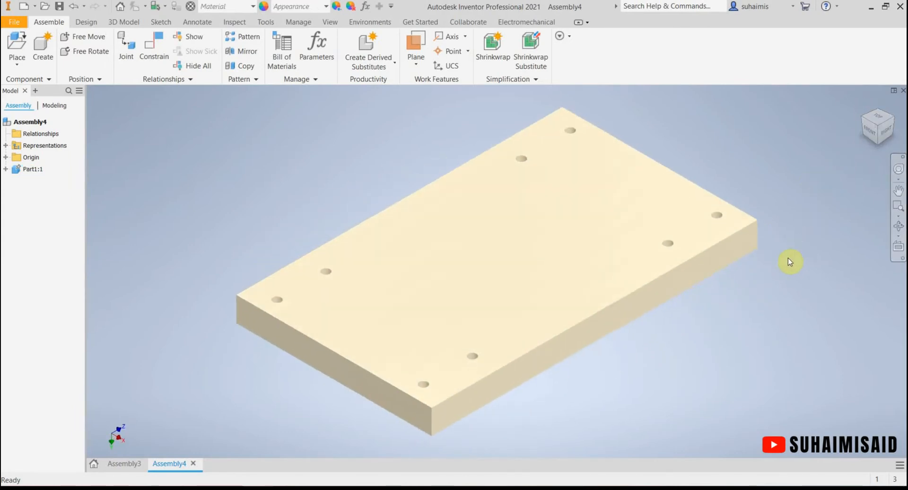
scroll(790, 260, "up", 3)
left_click_drag(725, 328, 637, 339)
key("Escape")
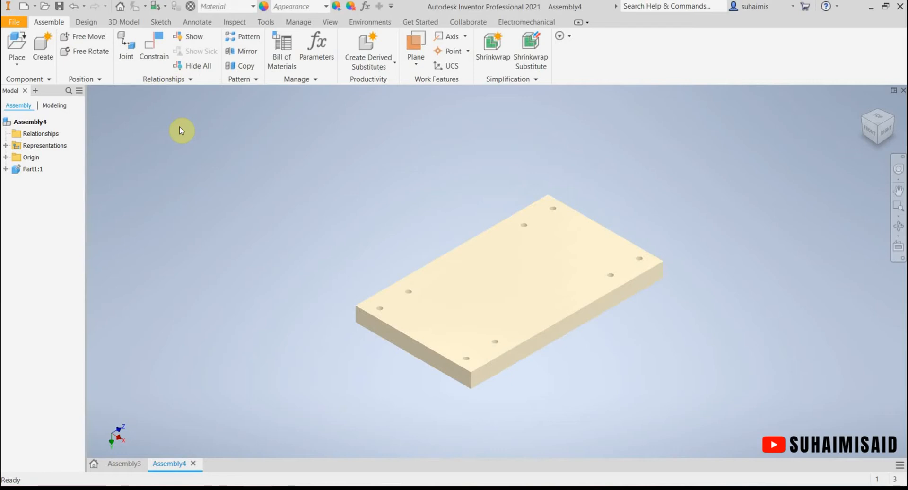
Open a new joint, examine the list of available joint types, and cancel the joint.
left_click(178, 81)
left_click(178, 82)
left_click(134, 61)
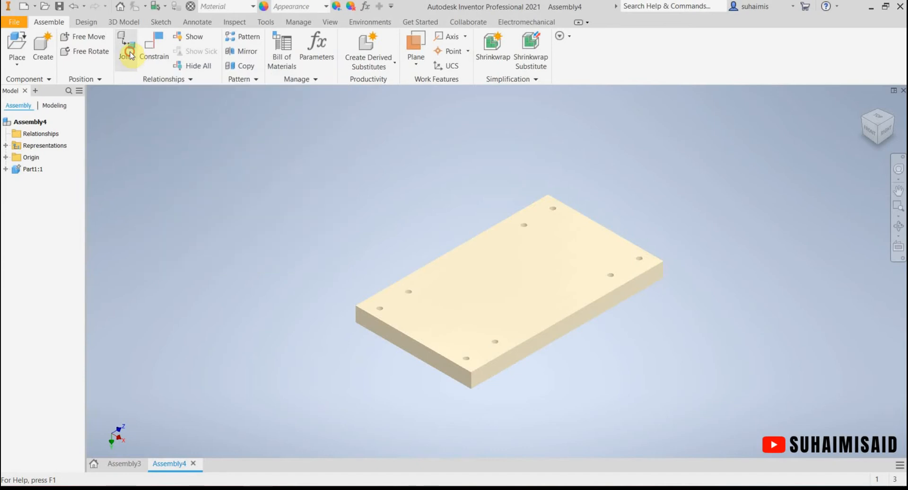
left_click_drag(172, 265, 253, 136)
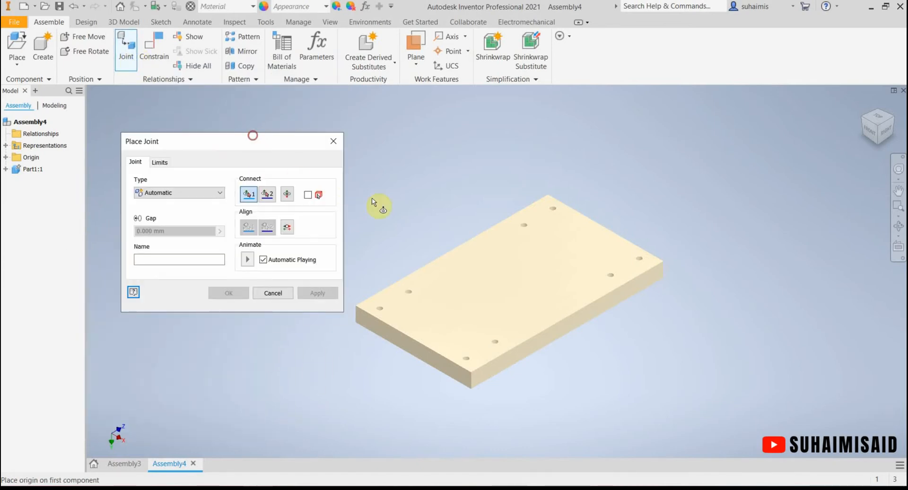
middle_click_drag(416, 200, 532, 183)
left_click_drag(273, 148, 321, 180)
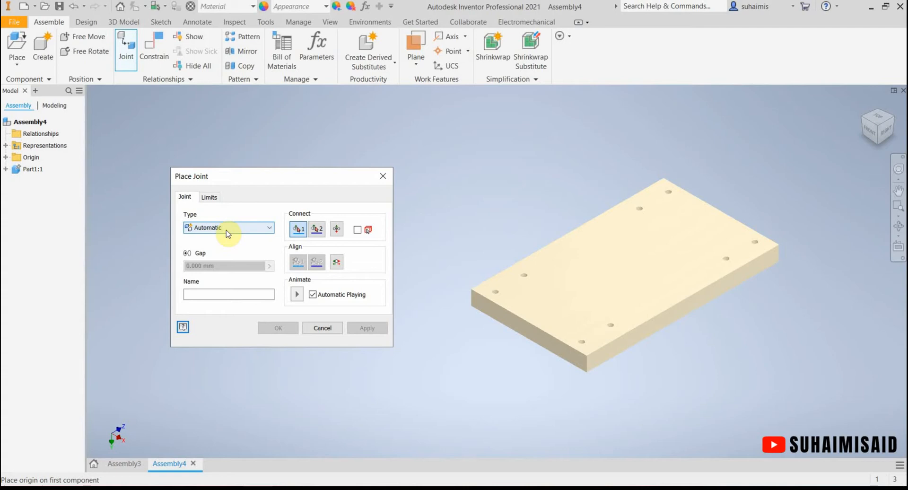
left_click(228, 228)
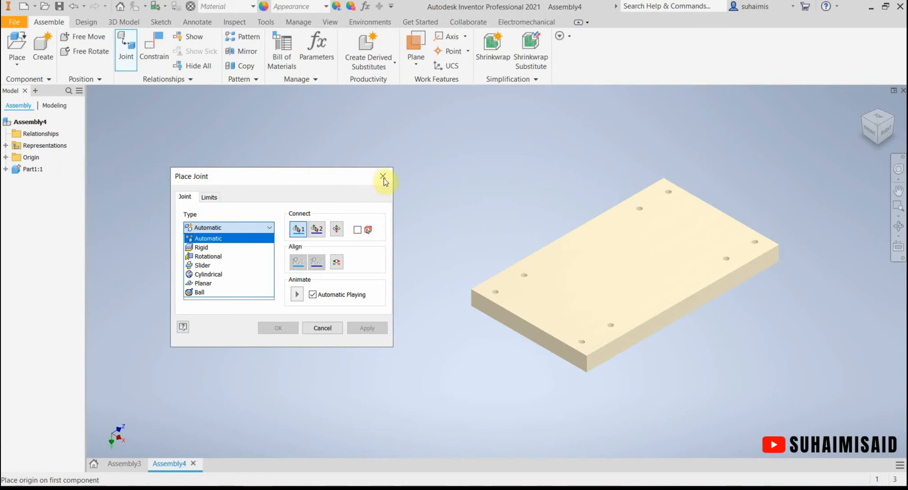
left_click(330, 331)
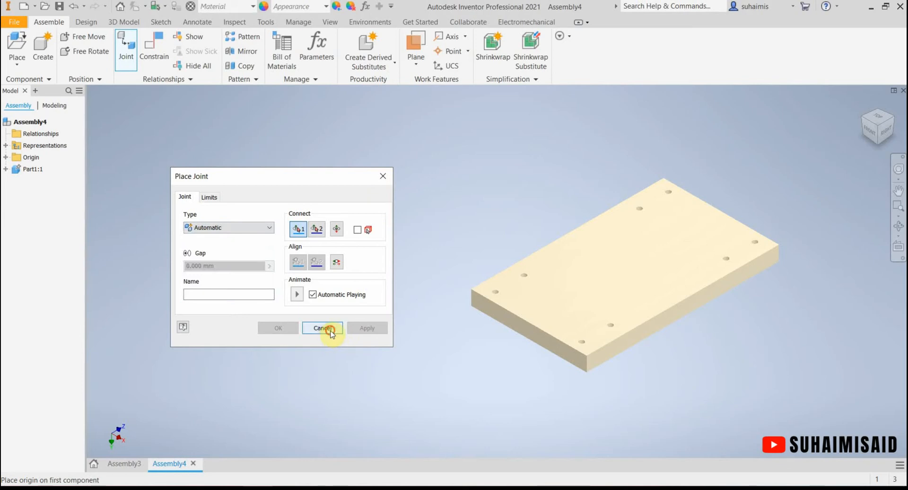
Place one Part2.ipt bracket in the assembly in the free space beside the Part1 plate.
left_click(17, 58)
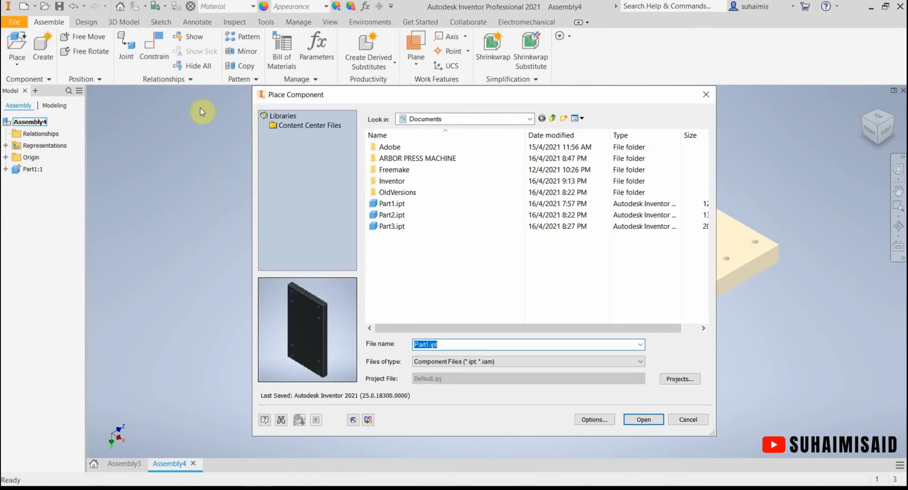
left_click(387, 215)
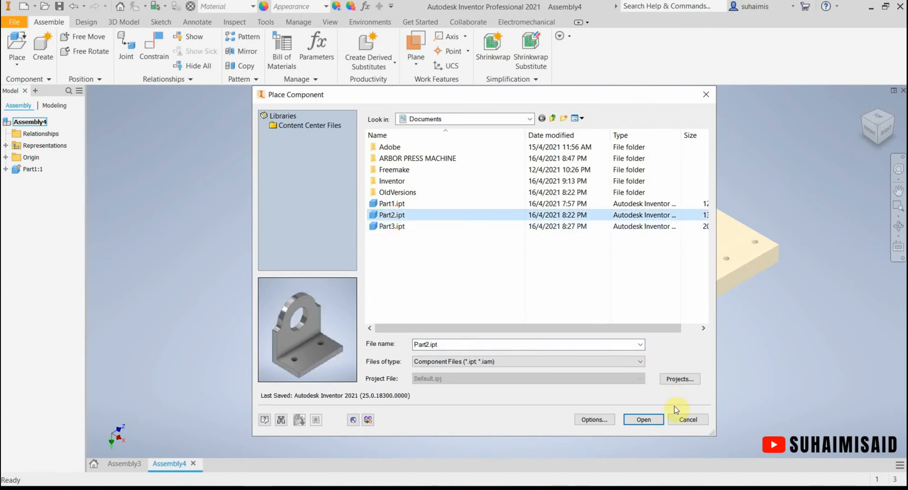
left_click(643, 419)
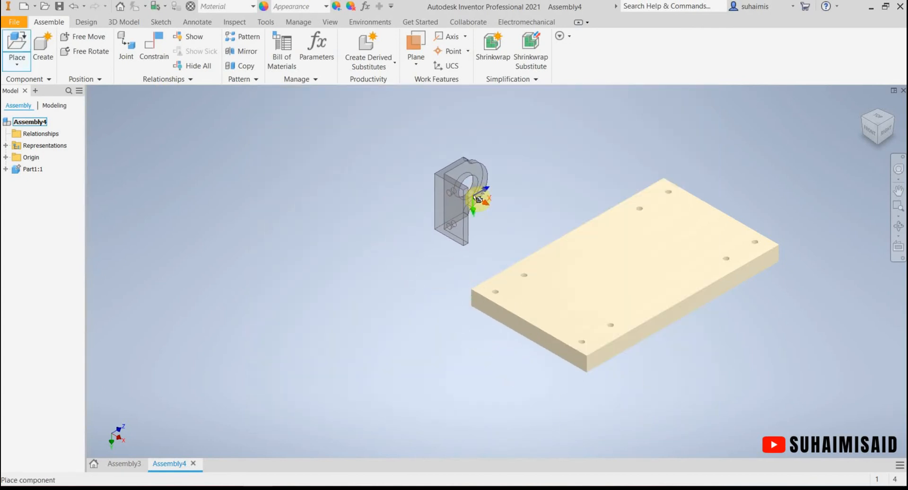
left_click(478, 199)
key("Escape")
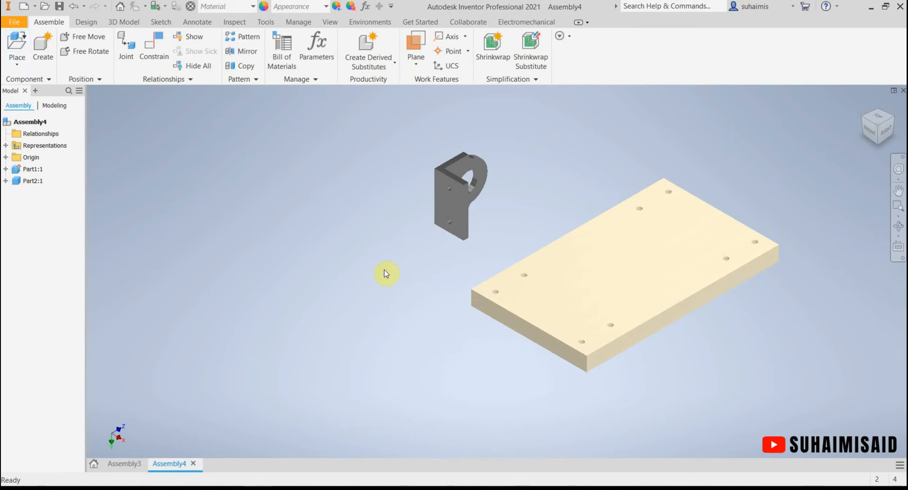
Place three more Part2 brackets in the free space around the plate, and shift the first bracket slightly.
left_click(17, 45)
double_click(390, 216)
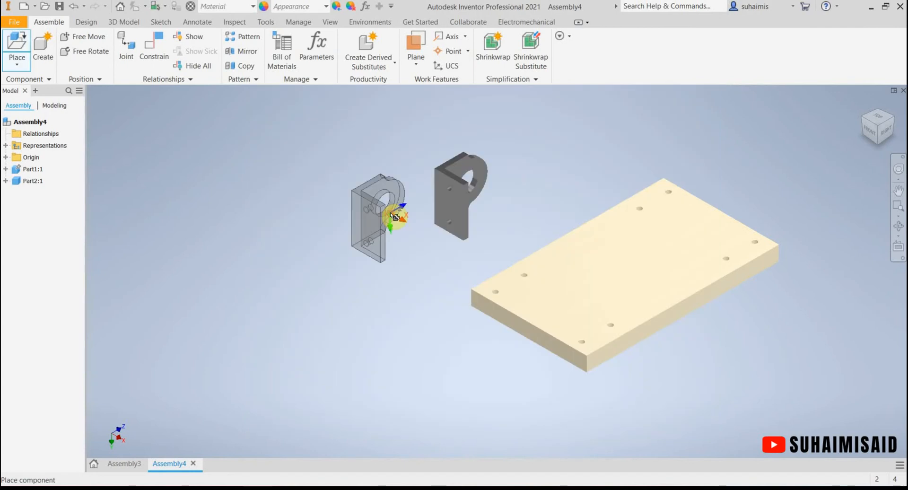
left_click(361, 210)
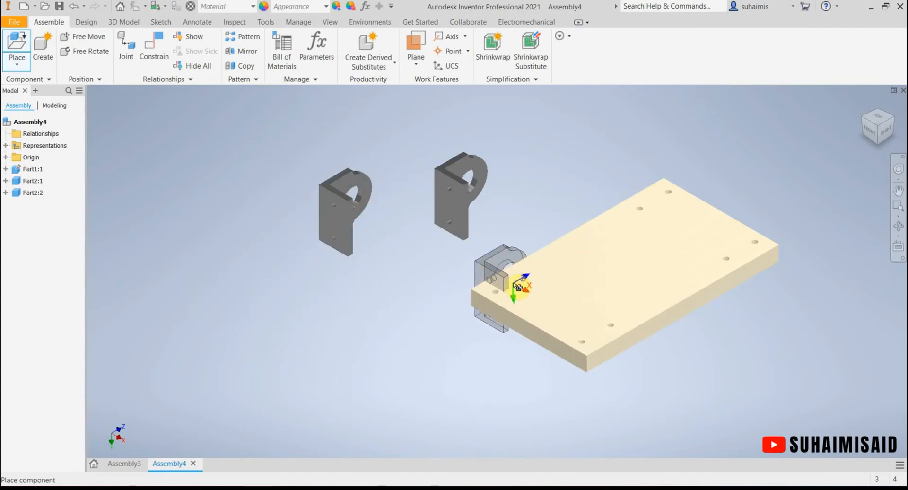
right_click(574, 256)
left_click(569, 167)
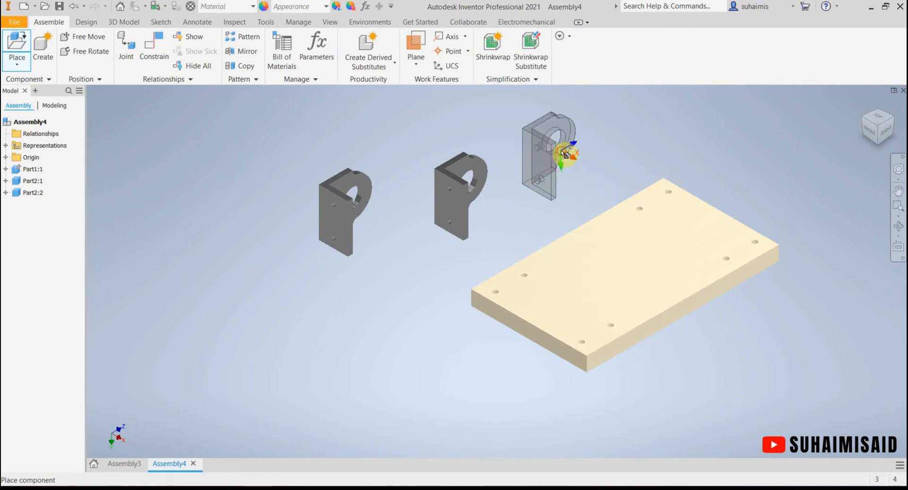
left_click(607, 136)
left_click(750, 137)
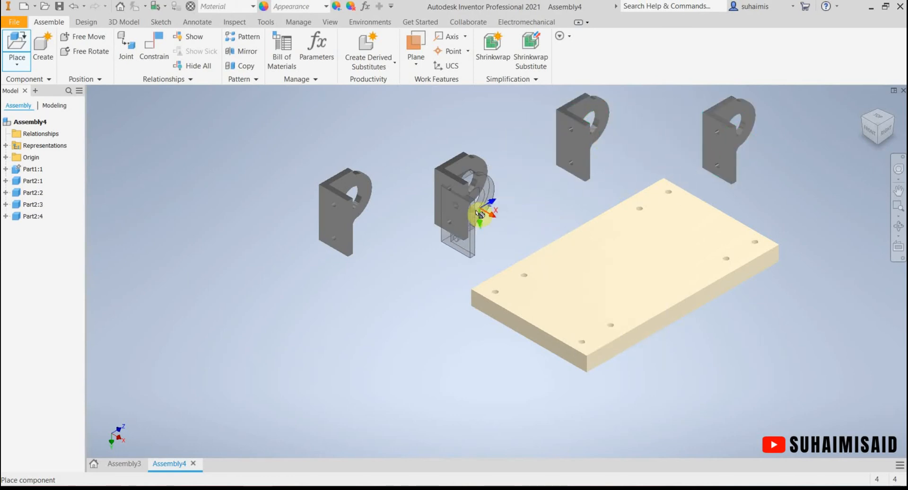
key("Escape")
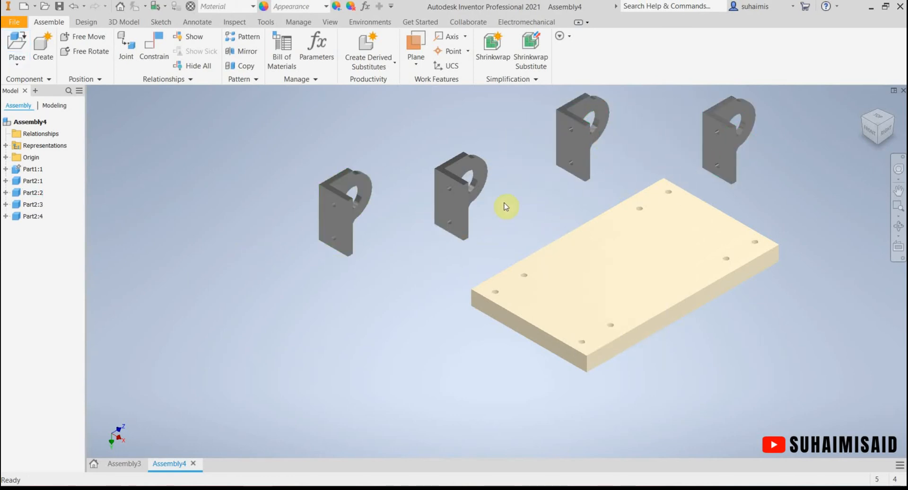
left_click_drag(457, 205, 478, 199)
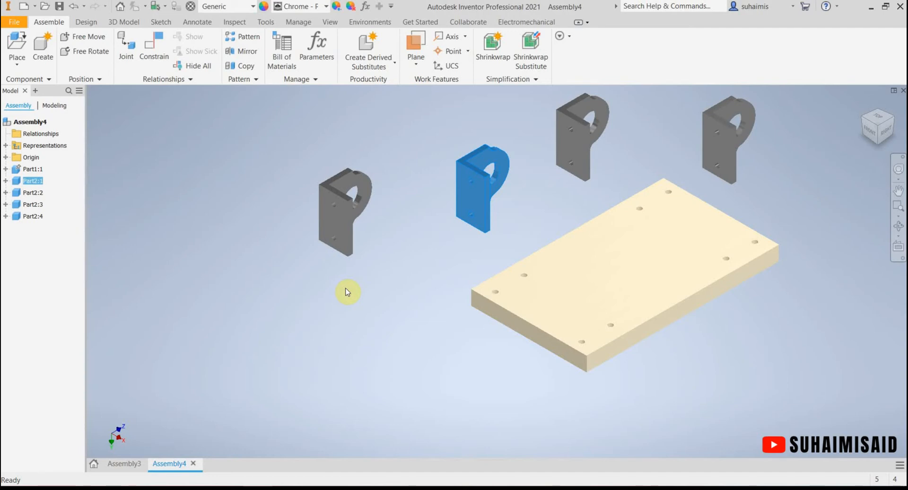
Start a joint of type Rigid and keep its dialog clear of the brackets.
left_click(129, 61)
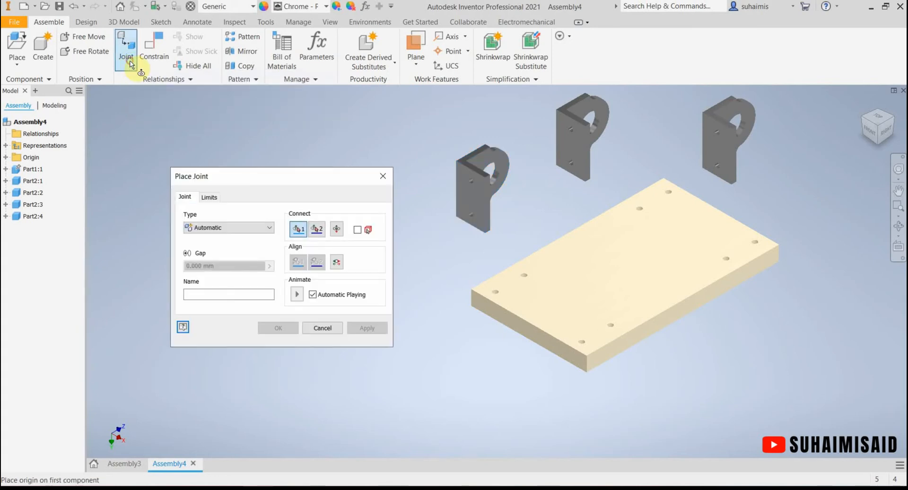
left_click(236, 233)
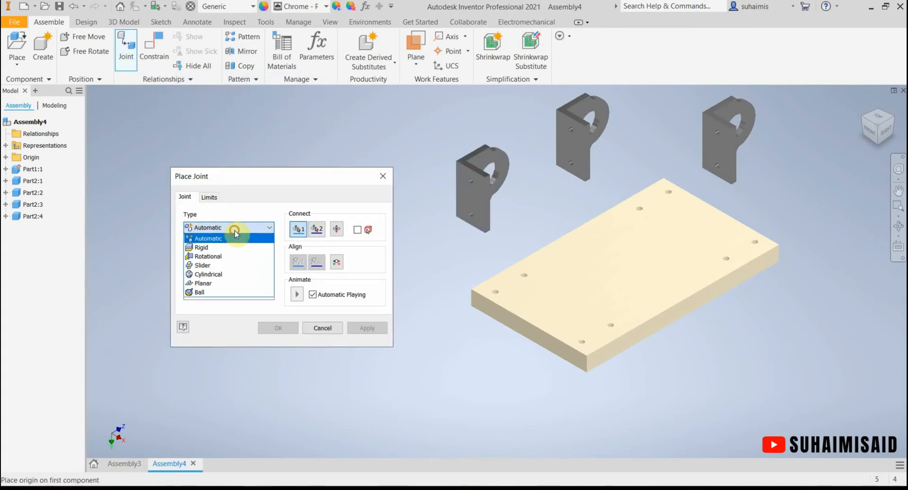
left_click(218, 249)
left_click_drag(276, 180, 201, 144)
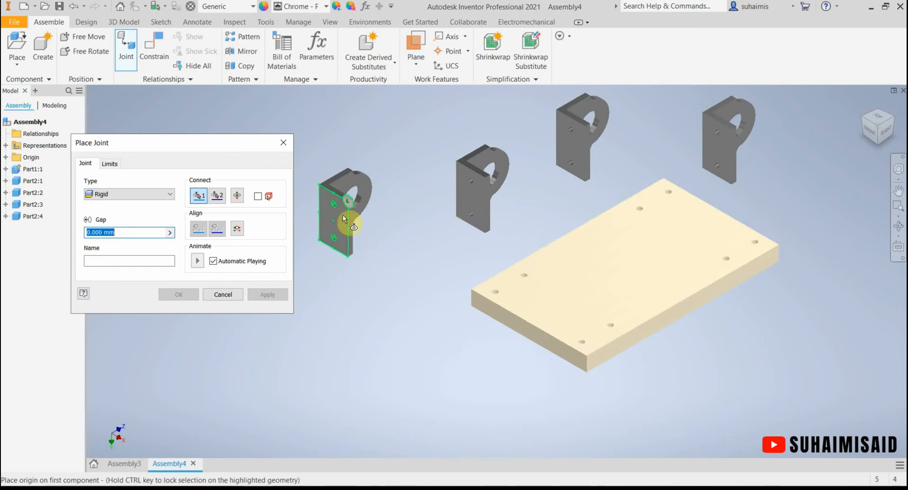
Set the rigid joint's first origin on the upper hole in the base face of the leftmost Part2 bracket.
middle_click_drag(400, 268, 424, 282)
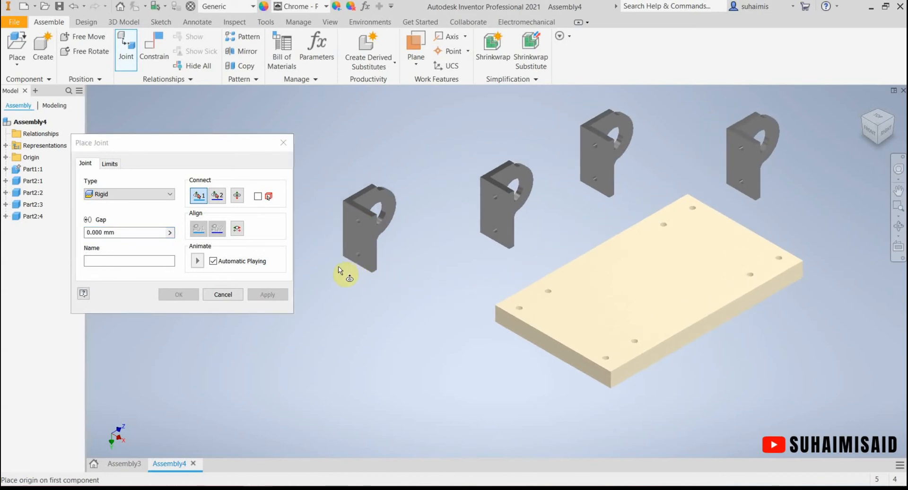
scroll(338, 271, "down", 3)
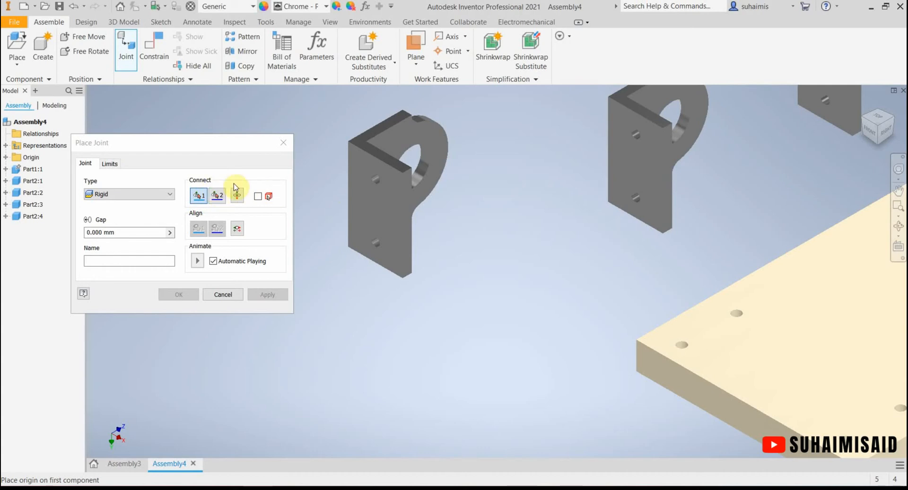
middle_click_drag(319, 177, 348, 204)
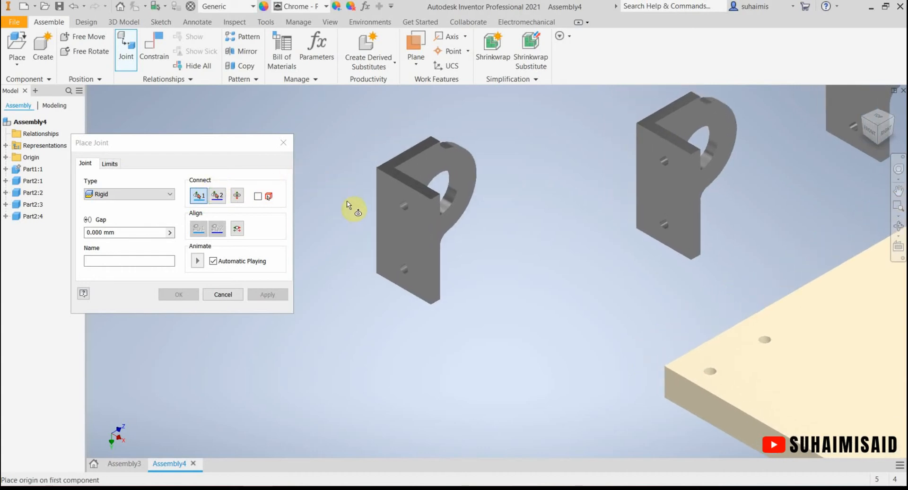
scroll(350, 203, "up", 4)
scroll(352, 208, "down", 3)
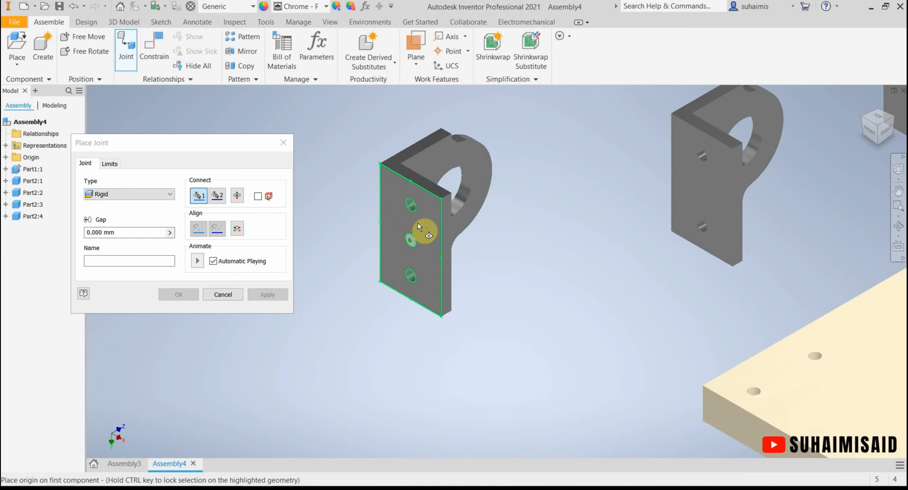
mouse_move(435, 242)
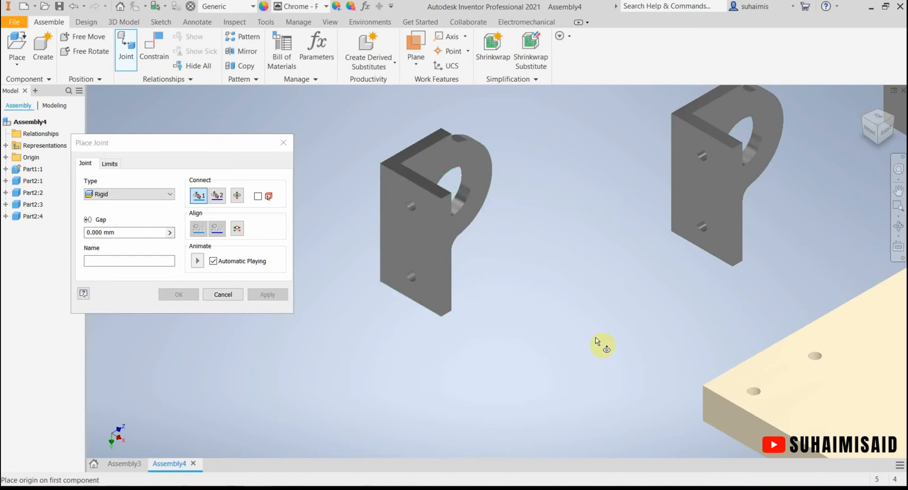
middle_click_drag(599, 344, 567, 315)
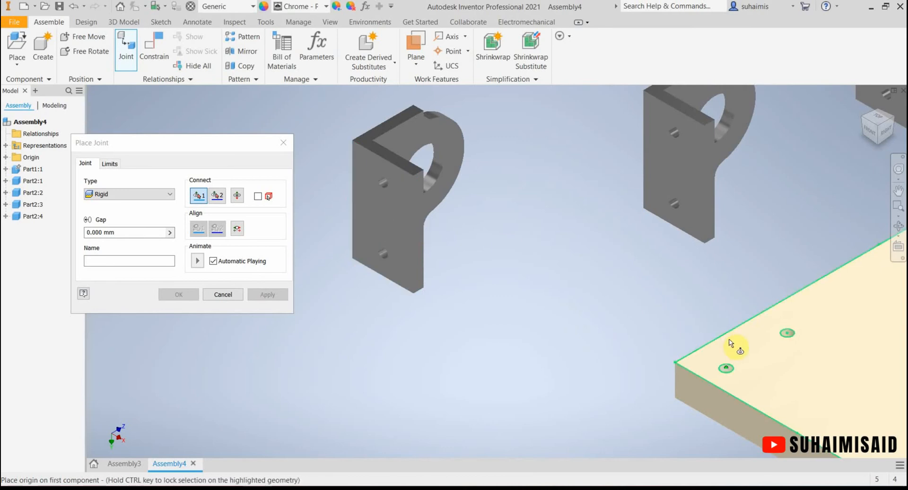
middle_click_drag(674, 317, 570, 300)
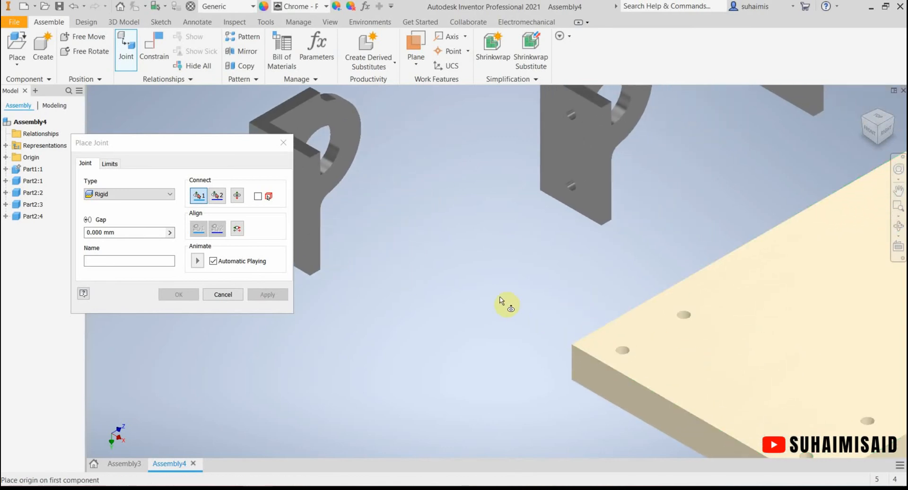
middle_click_drag(497, 296, 571, 300)
middle_click_drag(457, 272, 469, 279)
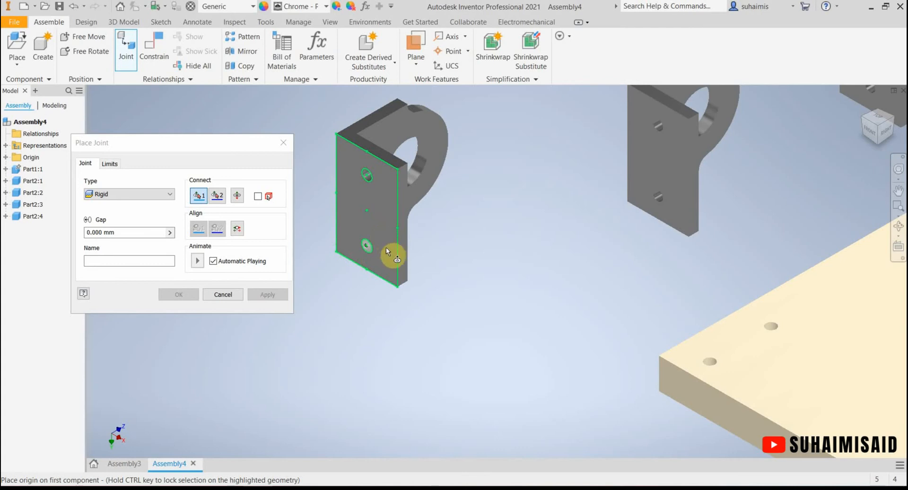
middle_click_drag(462, 266, 480, 280)
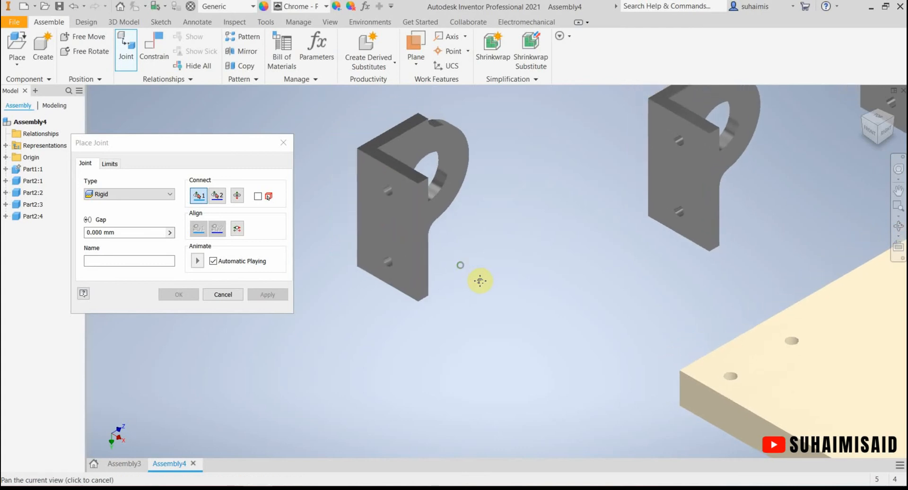
left_click(387, 187)
Set the joint's second origin on the plate hole second from its left corner along the long edge, and replay the joint animation.
middle_click_drag(565, 293, 504, 267)
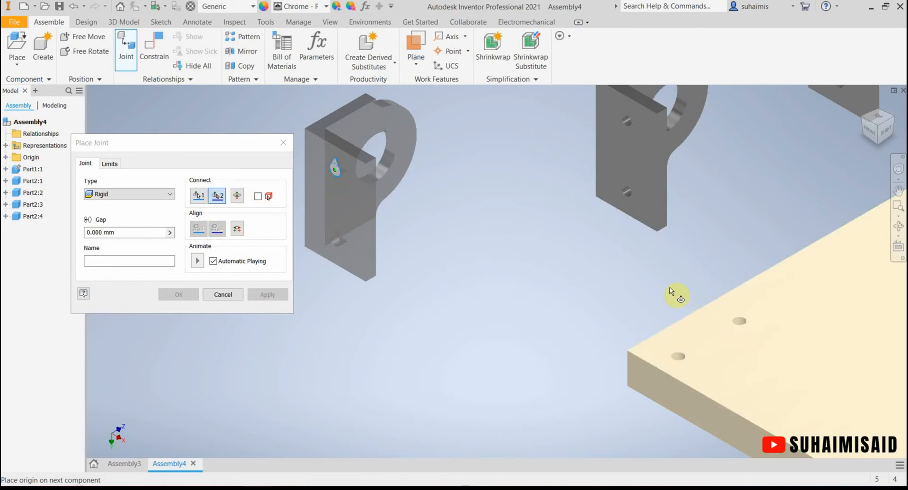
middle_click_drag(621, 276, 545, 258)
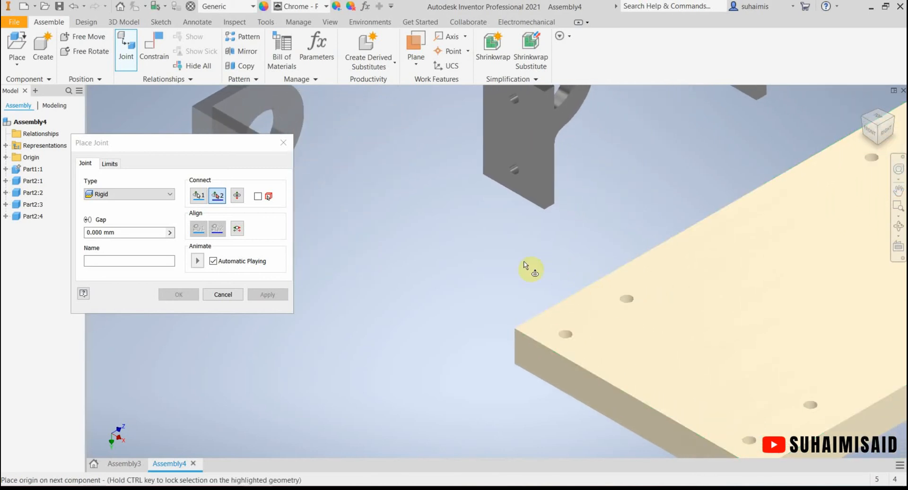
middle_click_drag(490, 243, 591, 253)
left_click(725, 308)
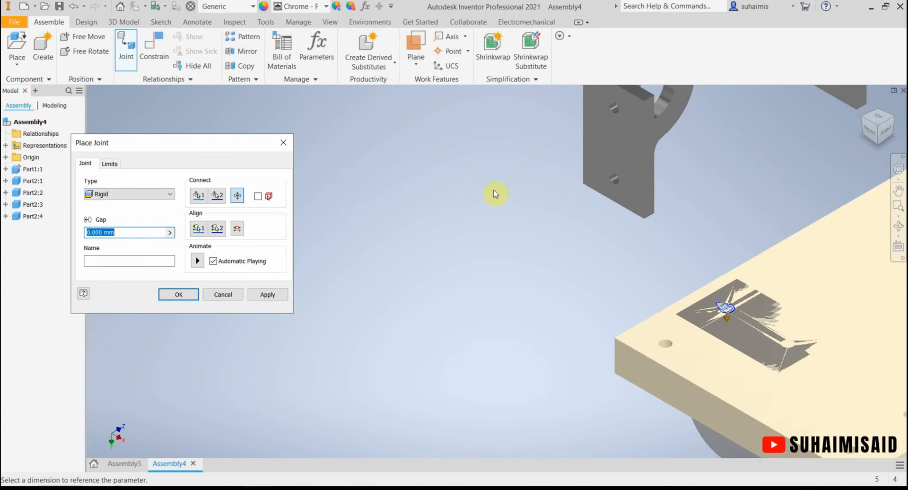
left_click(197, 263)
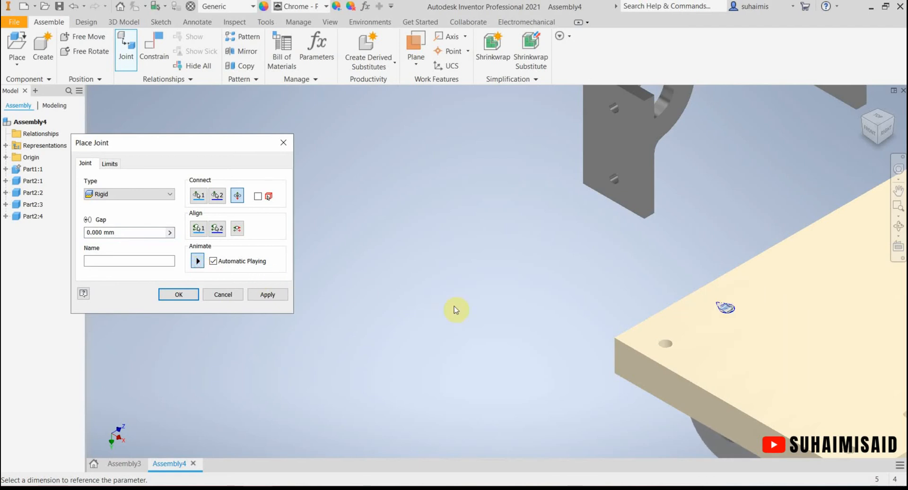
left_click(197, 262)
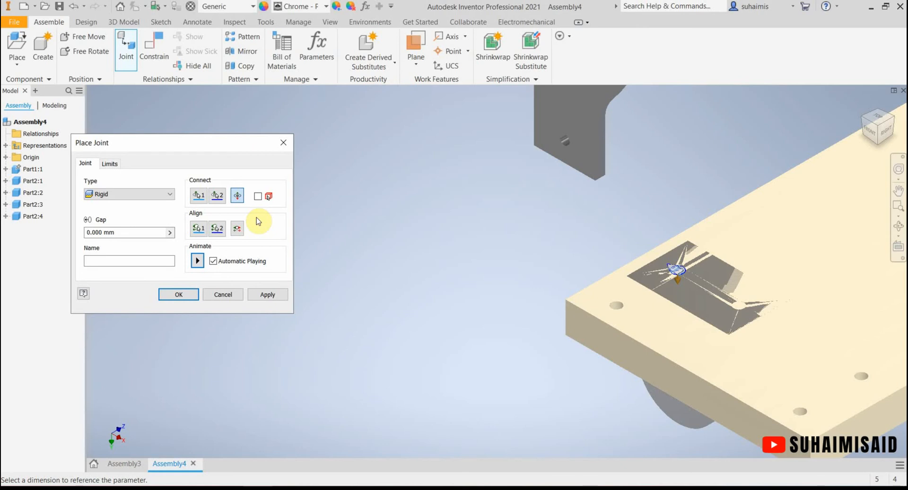
Toggle the joint's Flip component option repeatedly, ending with the bracket standing upright on the plate's top face.
left_click(239, 198)
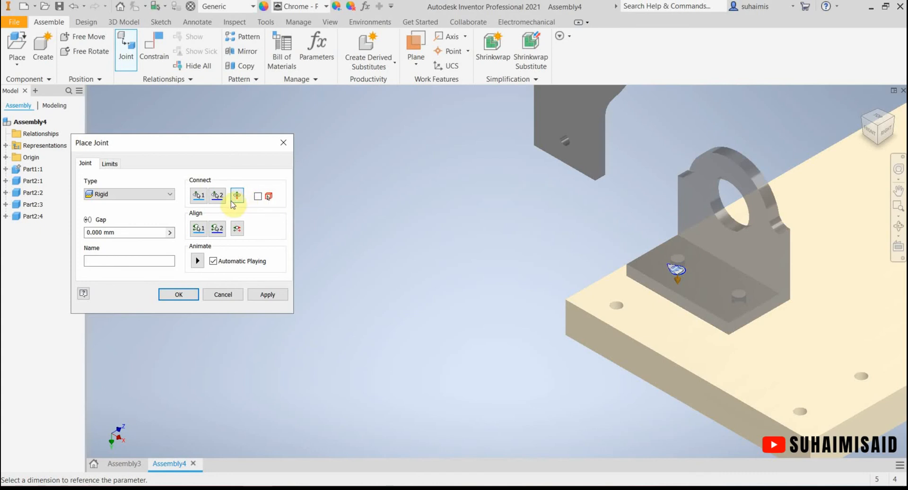
left_click(239, 197)
left_click(239, 198)
left_click(238, 198)
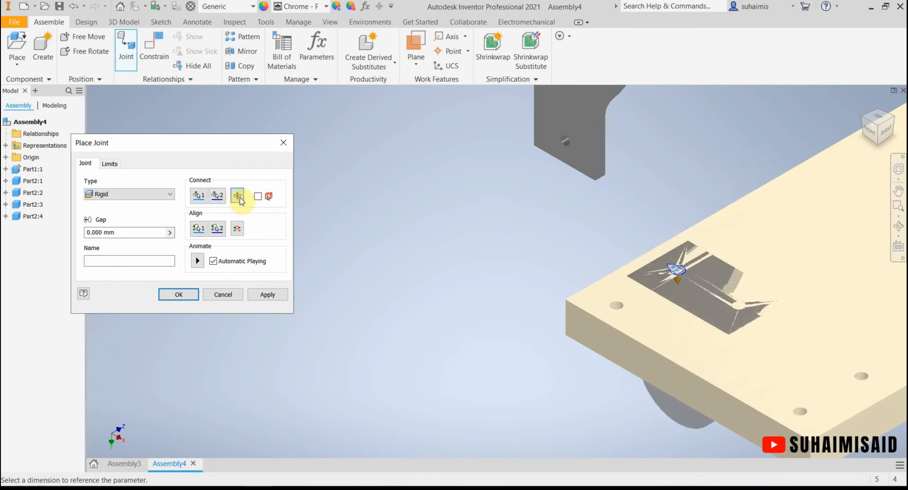
left_click(239, 198)
left_click(239, 197)
left_click(239, 197)
left_click(238, 198)
left_click(239, 198)
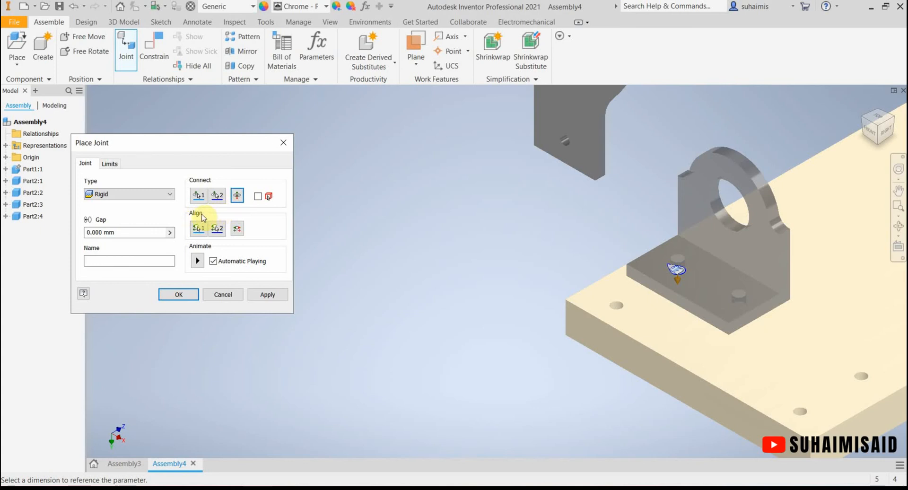
Toggle the rigid joint's Invert alignment option repeatedly, ending with it switched on.
left_click(239, 230)
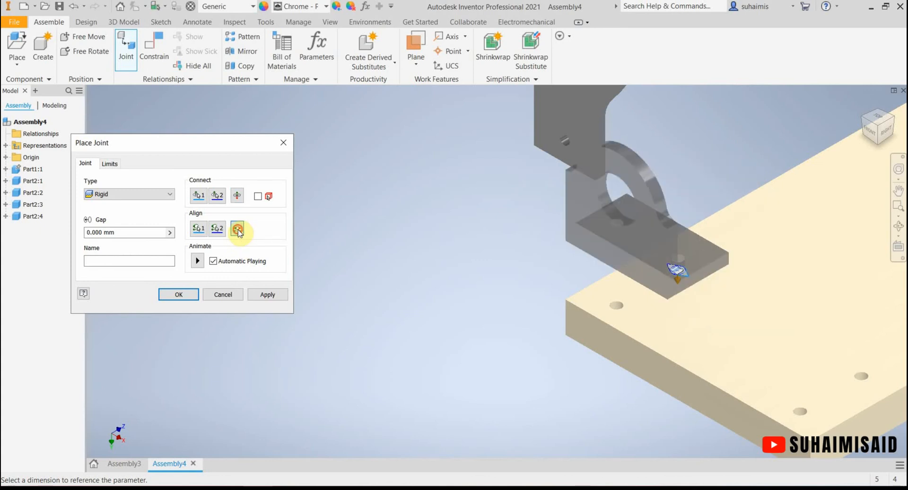
left_click(238, 229)
left_click(238, 230)
left_click(238, 229)
left_click(238, 230)
left_click(238, 229)
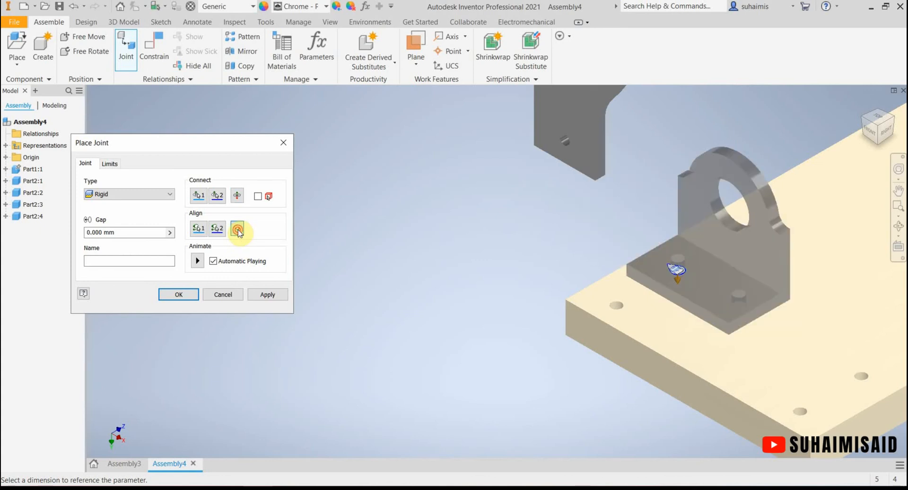
left_click(238, 230)
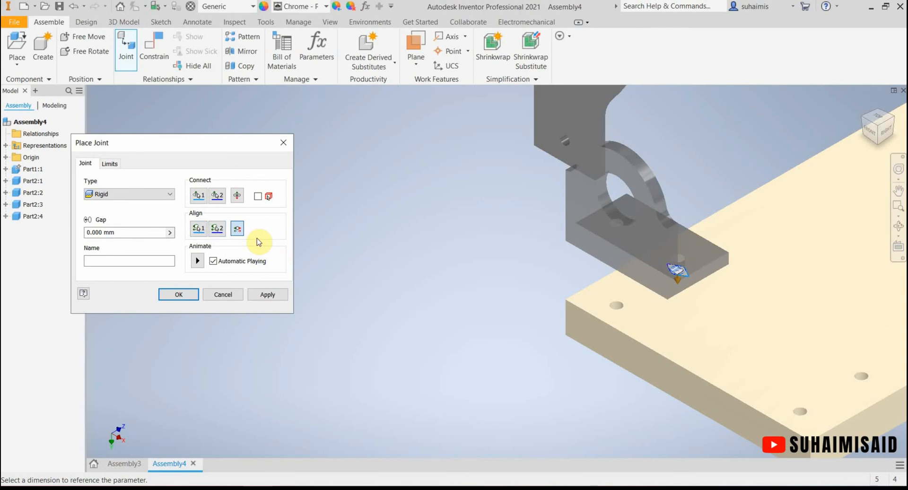
Set the joint's second alignment reference to the plate's short end face, trying the adjacent edge and other geometry before settling on that face.
left_click(218, 230)
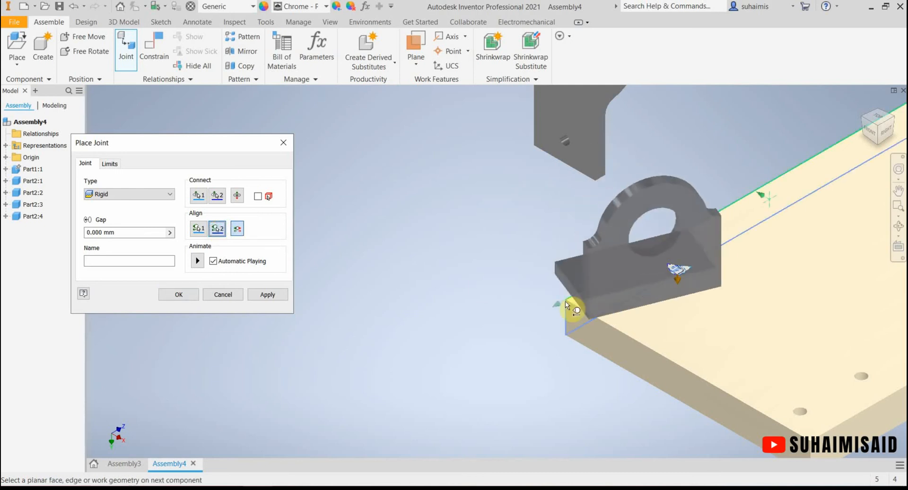
left_click(612, 329)
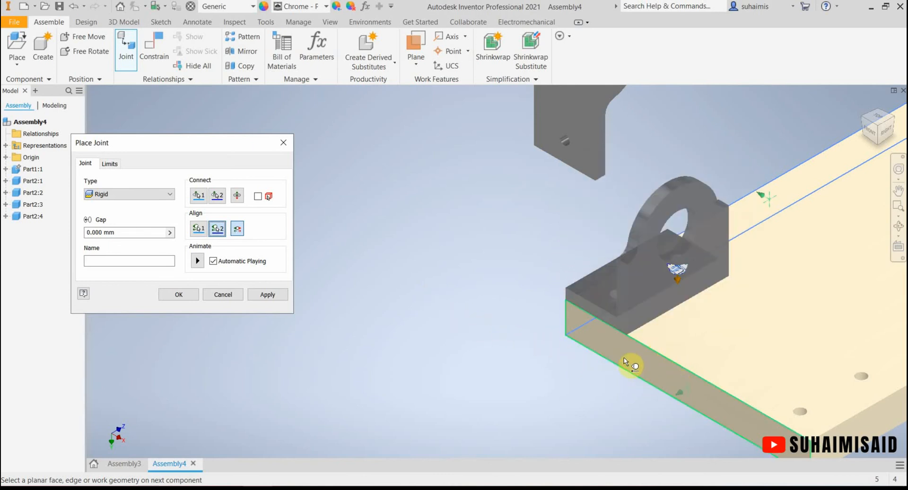
middle_click_drag(550, 359, 426, 345)
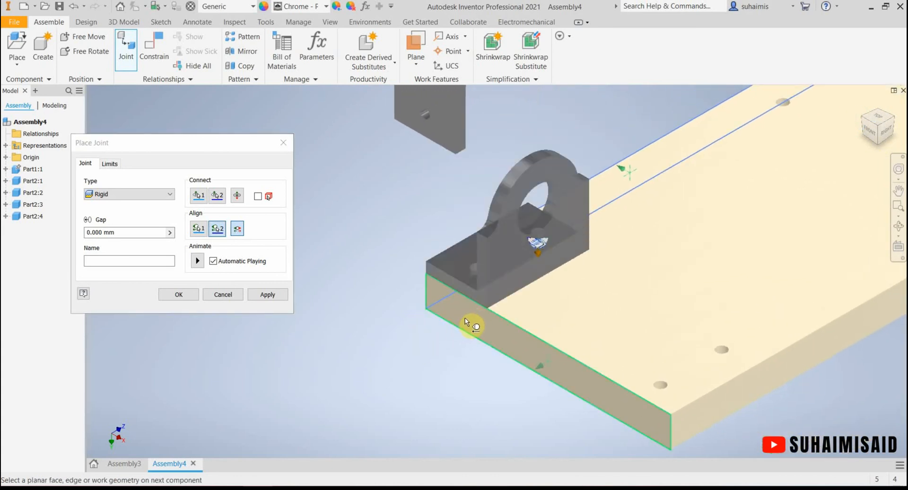
left_click(453, 296)
left_click(461, 315)
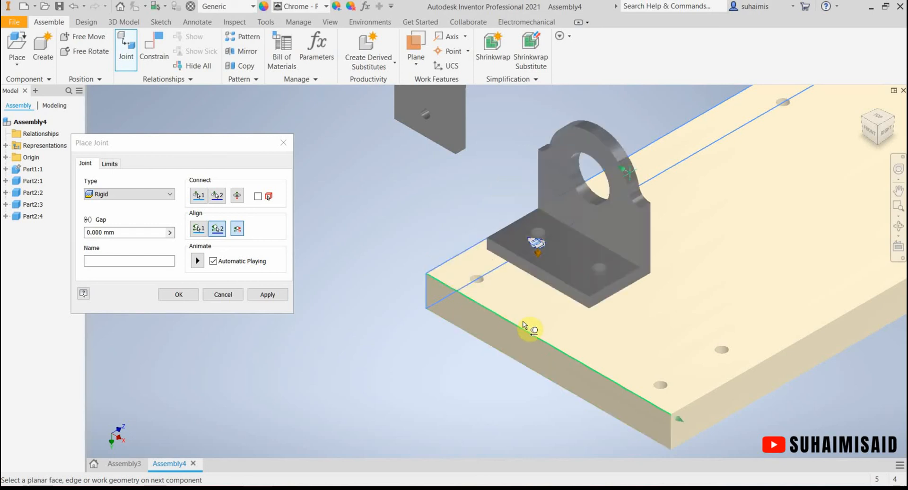
left_click(719, 398)
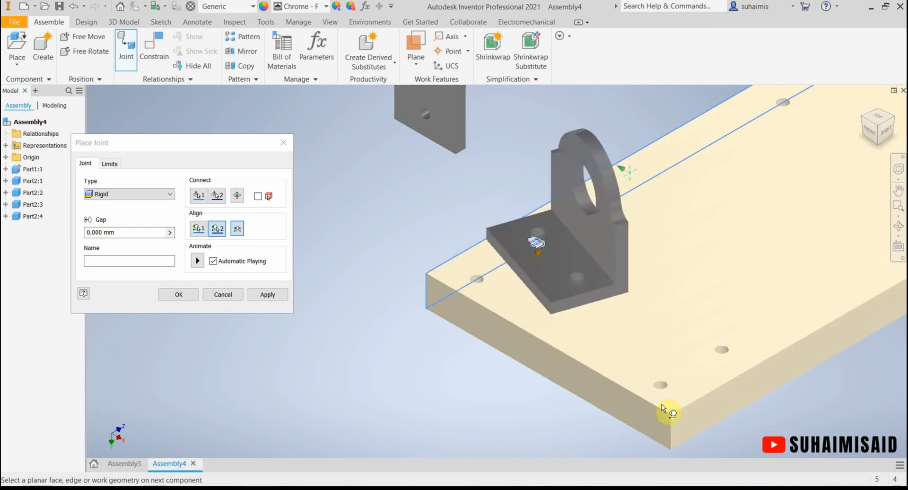
left_click(494, 345)
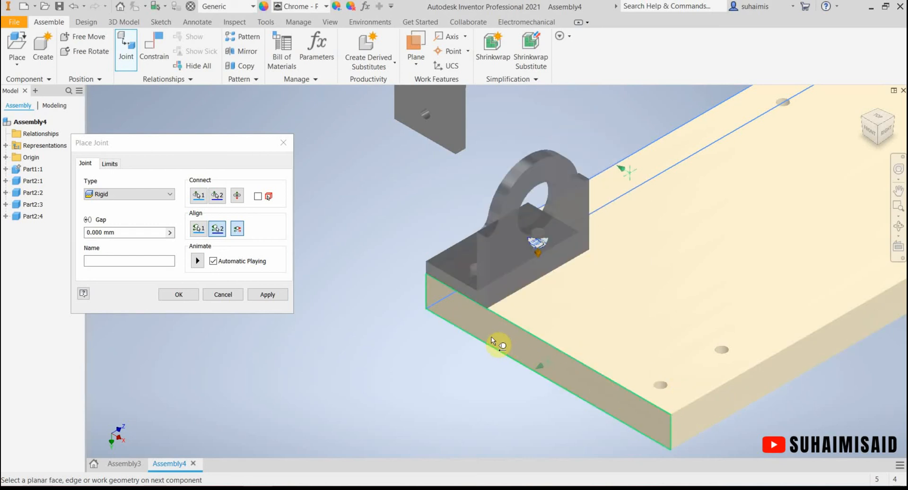
left_click(465, 326)
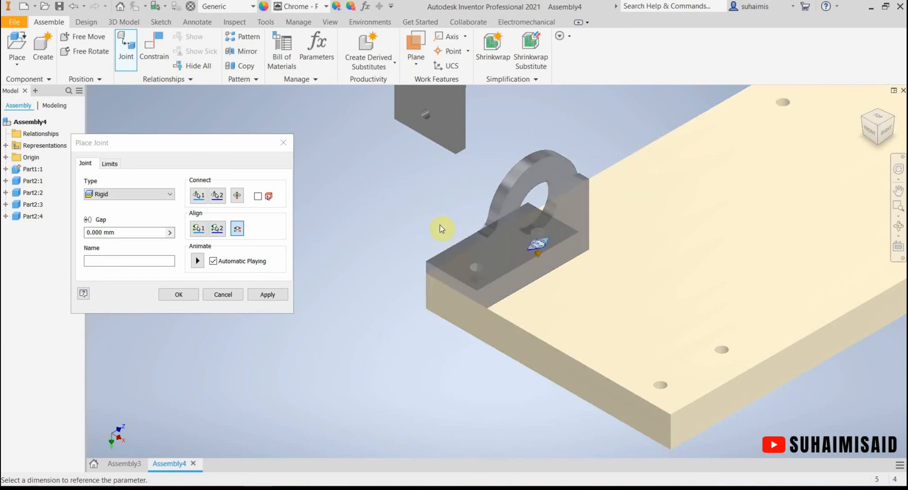
Replay the joint animation, inspect the bracket on the plate's left corner, and accept the rigid joint.
left_click(196, 261)
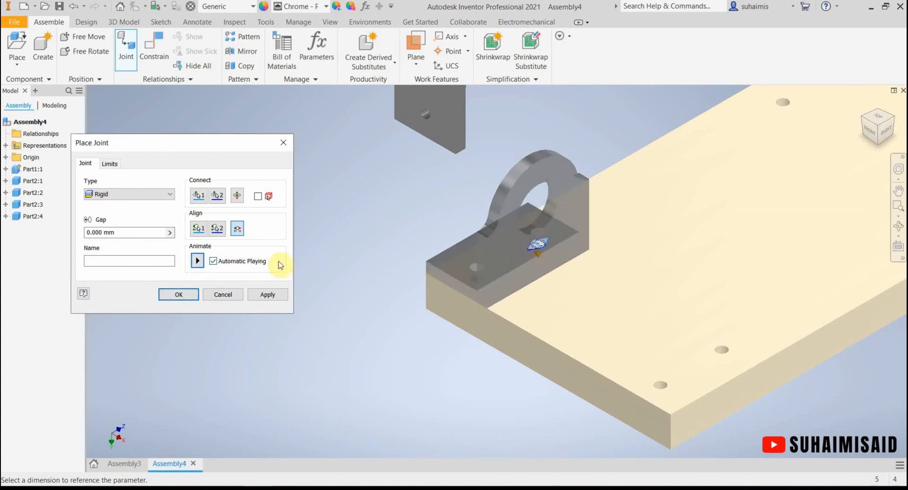
middle_click_drag(408, 288, 381, 310)
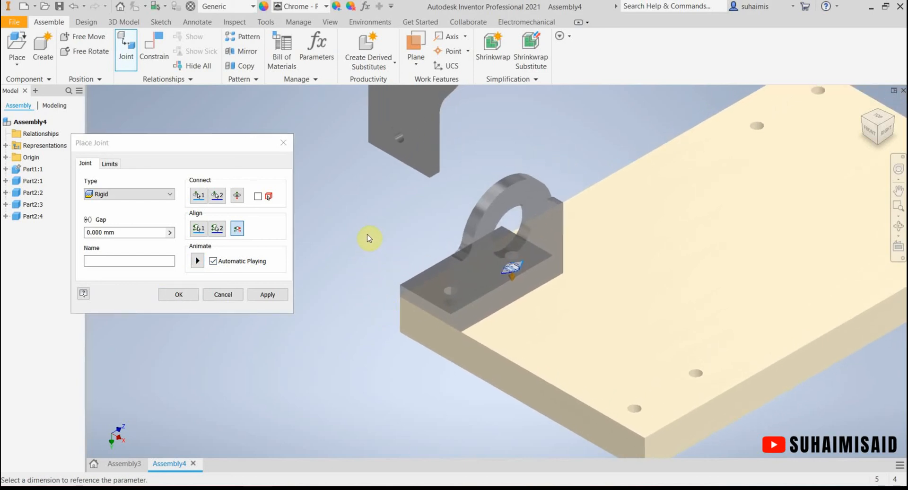
middle_click_drag(371, 237, 371, 284)
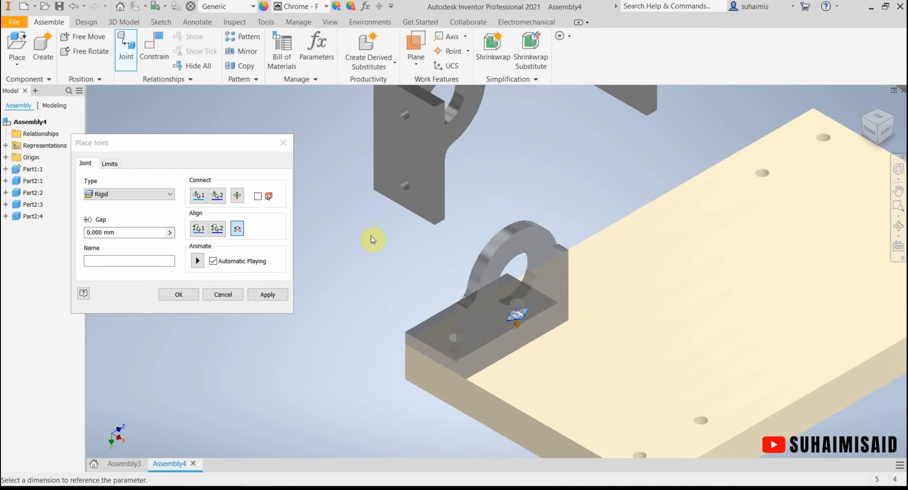
scroll(386, 244, "up", 2)
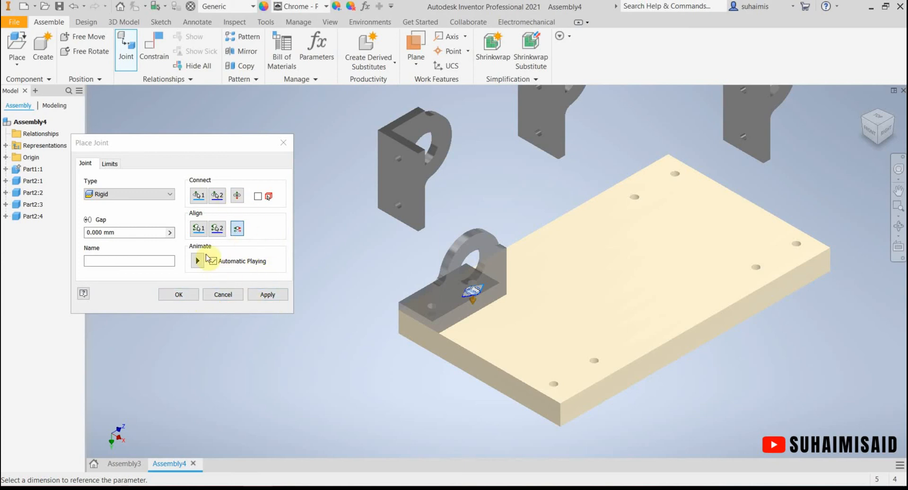
left_click(189, 296)
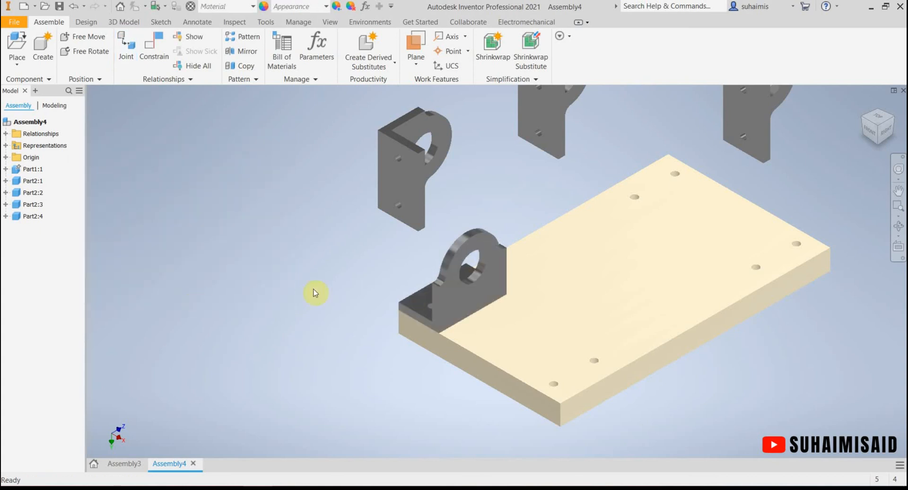
Test whether the attached bracket can still move, and compare by shifting the nearest loose Part2 bracket.
left_click(481, 272)
left_click_drag(480, 272, 448, 285)
left_click_drag(393, 166, 449, 180)
left_click_drag(465, 264, 468, 277)
left_click_drag(424, 195, 388, 173)
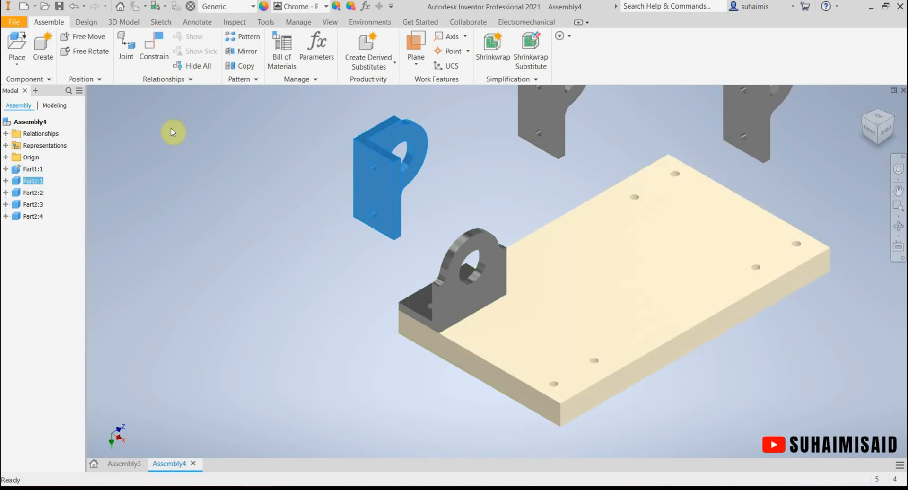
Start a Rigid joint from the leftmost loose bracket's upper base hole to the plate hole nearest the front corner.
left_click(125, 56)
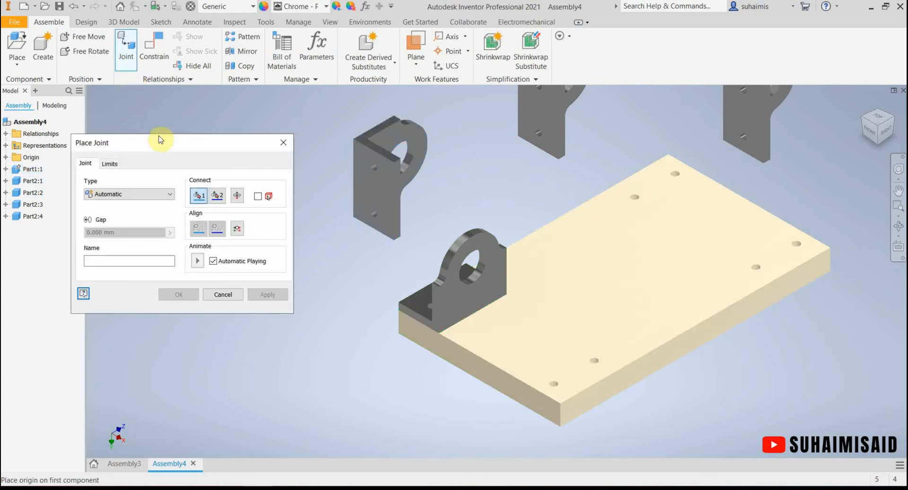
left_click(135, 194)
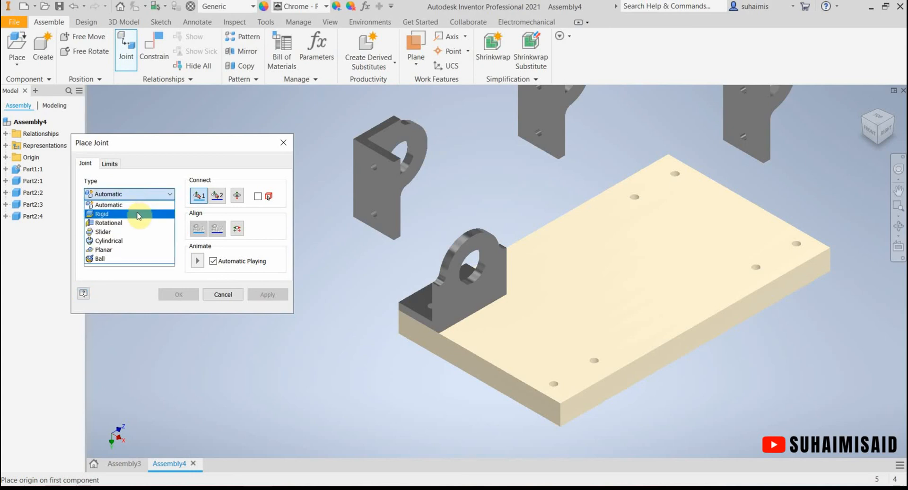
left_click(138, 214)
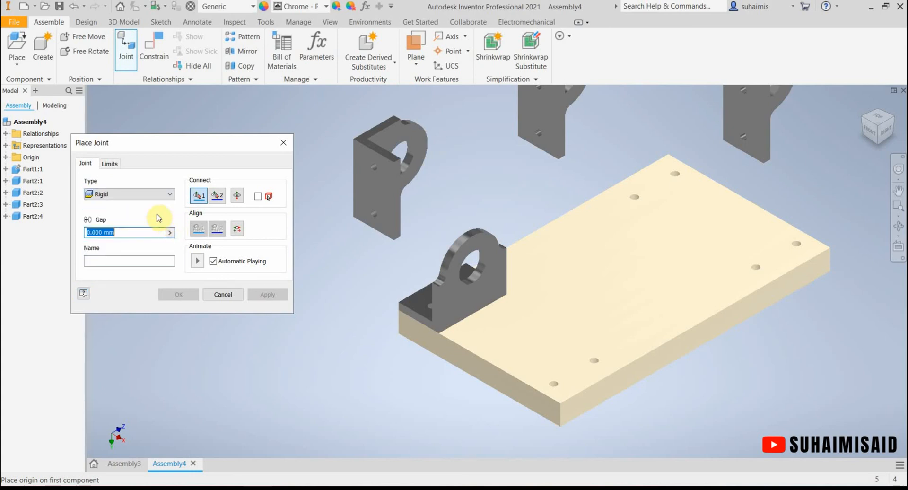
left_click(373, 168)
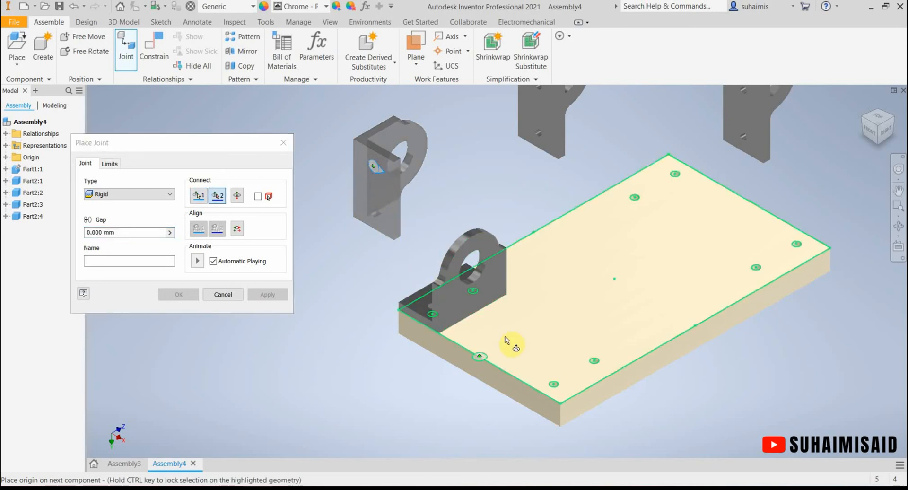
left_click(557, 385)
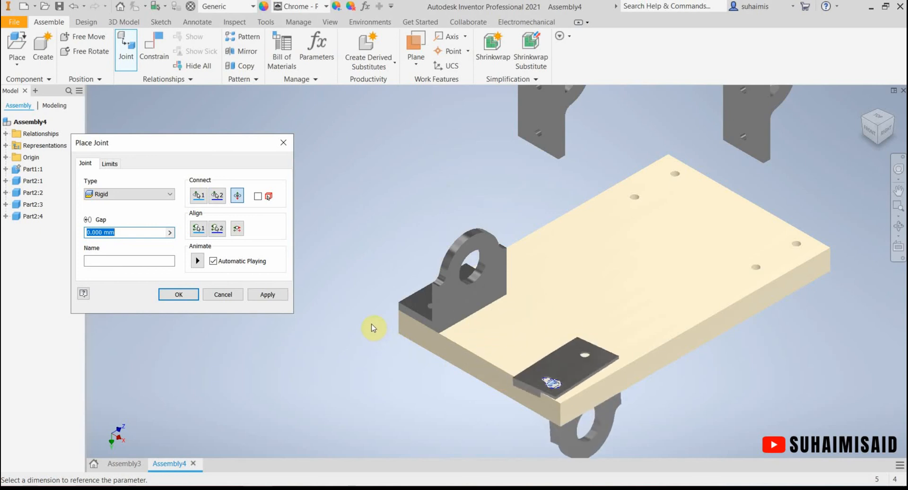
Flip the component and invert its alignment so the bracket stands upright within the plate's front corner, and apply the joint.
left_click(238, 196)
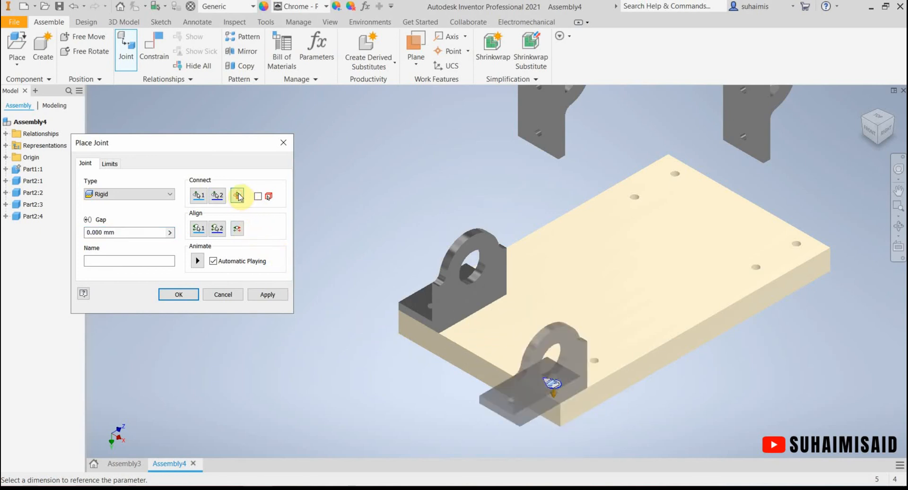
left_click(238, 232)
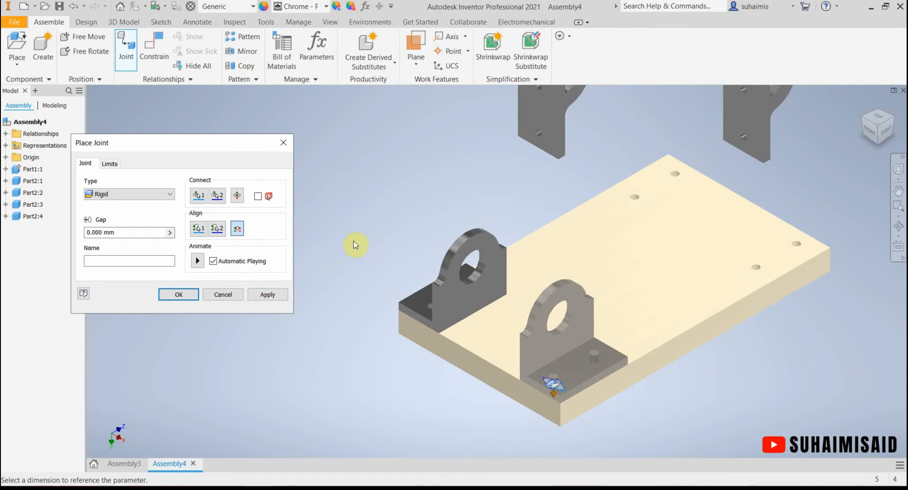
middle_click_drag(354, 245, 280, 249)
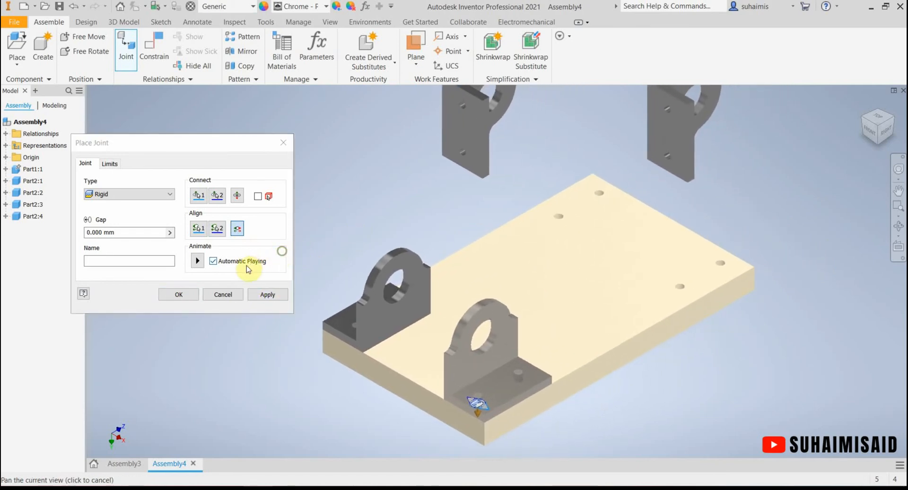
scroll(348, 235, "up", 3)
scroll(342, 226, "down", 5)
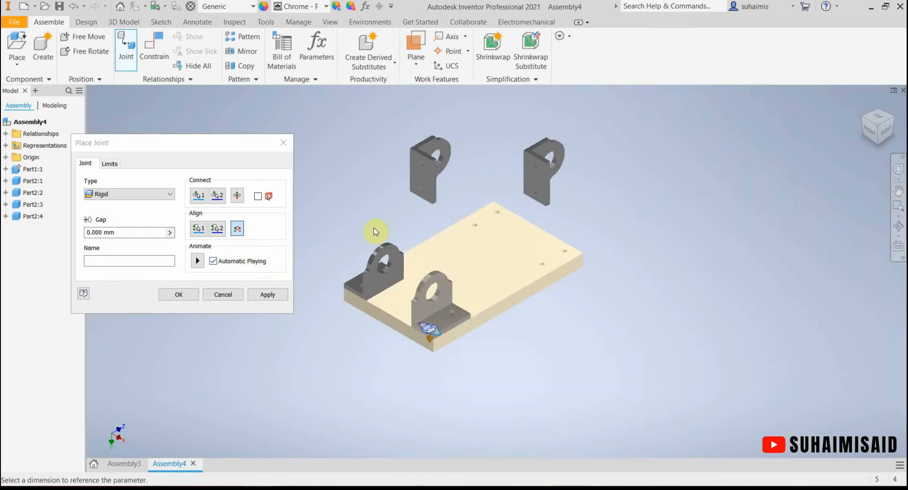
left_click(266, 294)
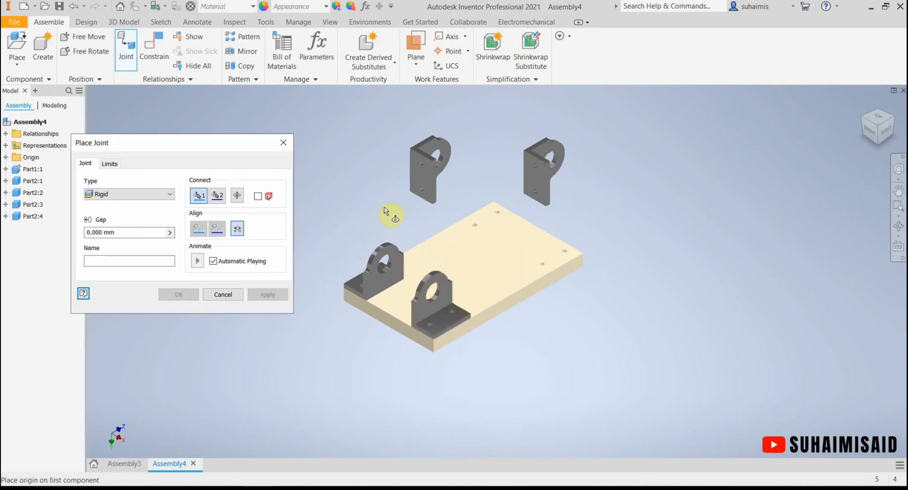
Set the next rigid joint's origins on the left loose bracket's upper base hole and the inner hole of the plate's right-corner pair.
scroll(388, 196, "up", 3)
middle_click_drag(397, 192, 357, 236)
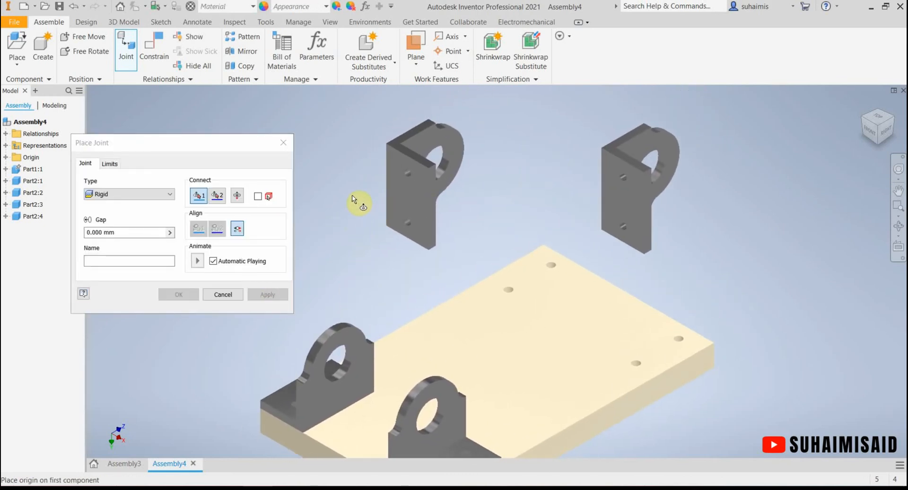
left_click(406, 175)
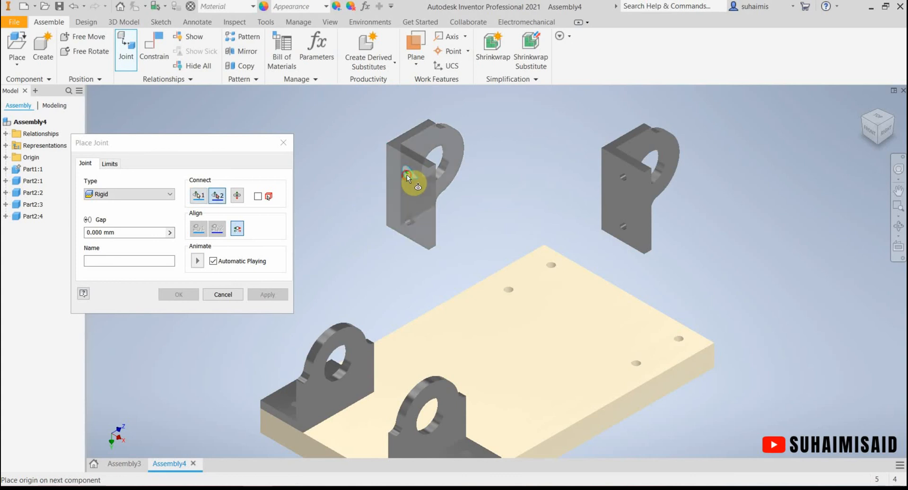
left_click(636, 362)
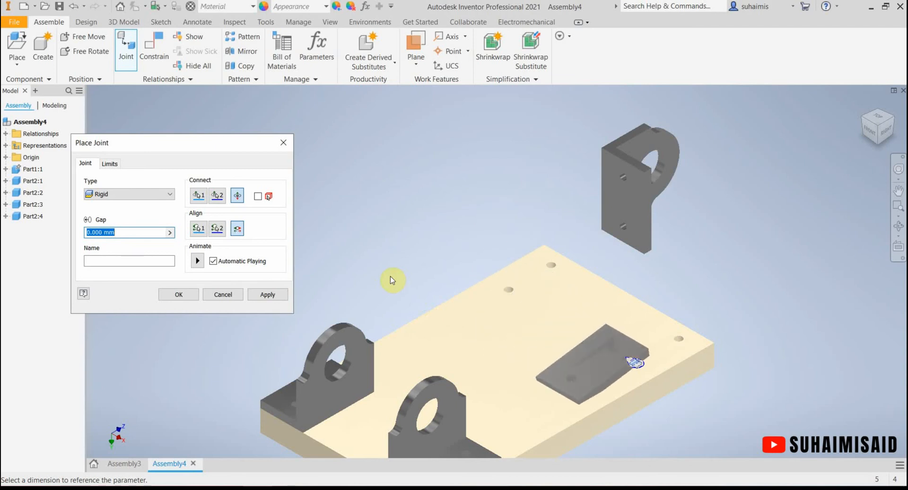
Adjust the joint's flip and alignment so the bracket stands upright over both right-corner holes, and apply the joint.
left_click(237, 196)
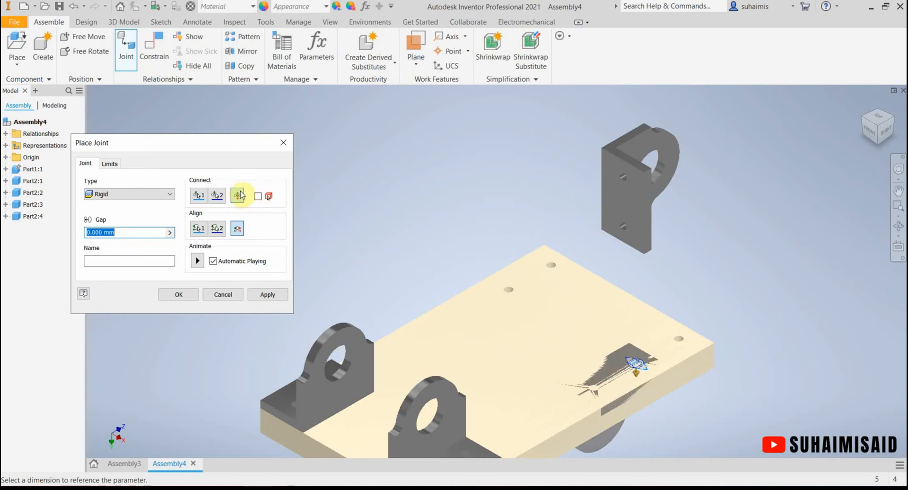
left_click(237, 196)
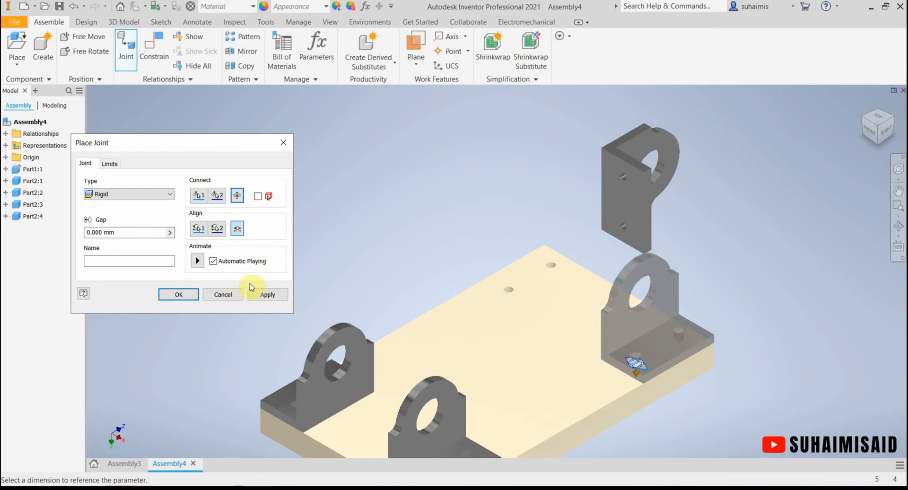
left_click(238, 229)
left_click(268, 295)
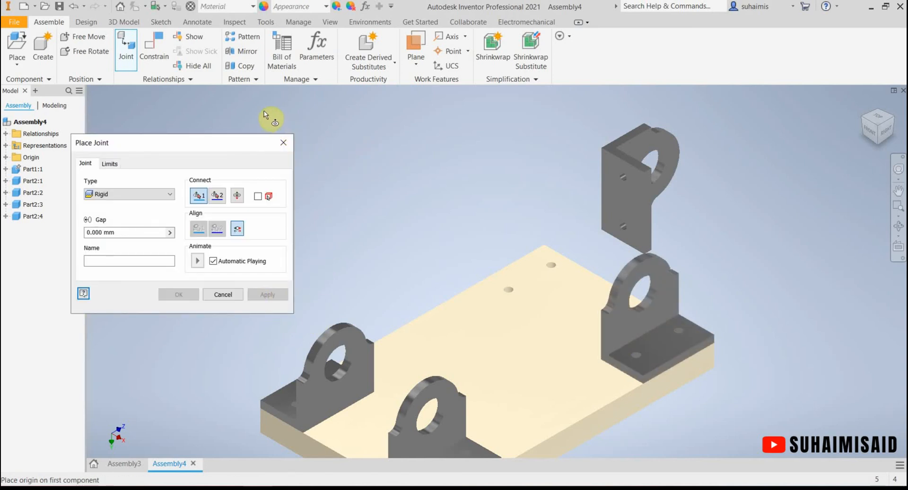
Rigidly join the last loose bracket's upper base hole to the plate's rearmost hole, flipping the component and inverting alignment so it stands over both holes.
left_click(621, 180)
left_click(551, 266)
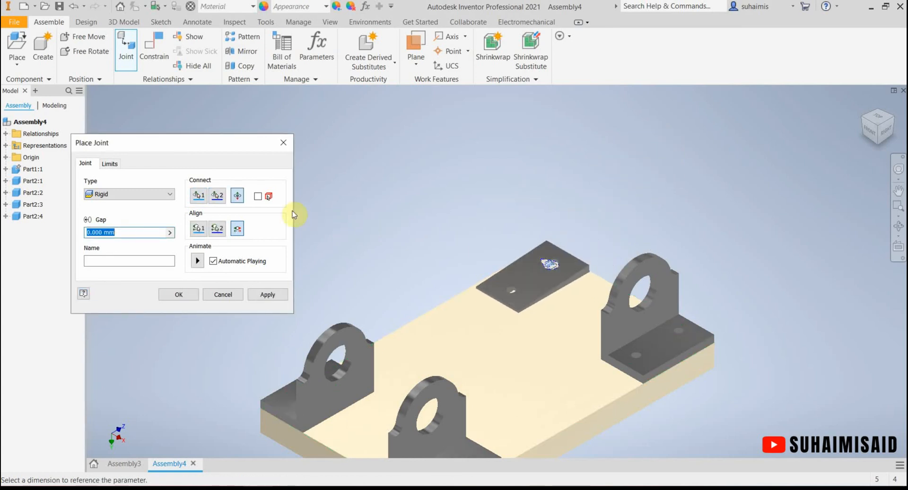
left_click(238, 196)
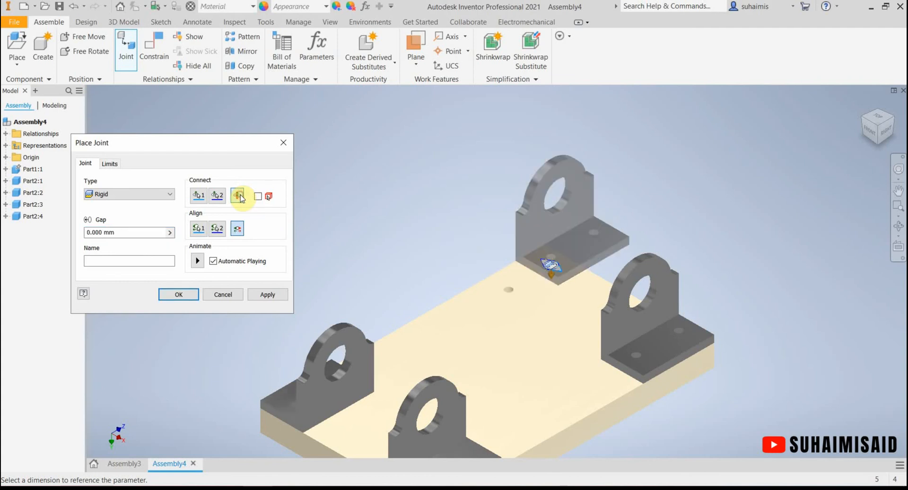
left_click(237, 229)
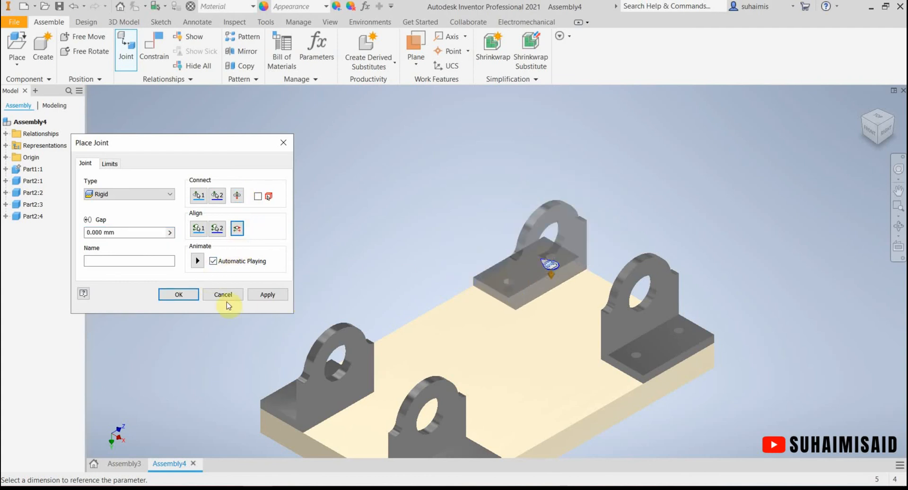
left_click(179, 295)
scroll(398, 213, "up", 5)
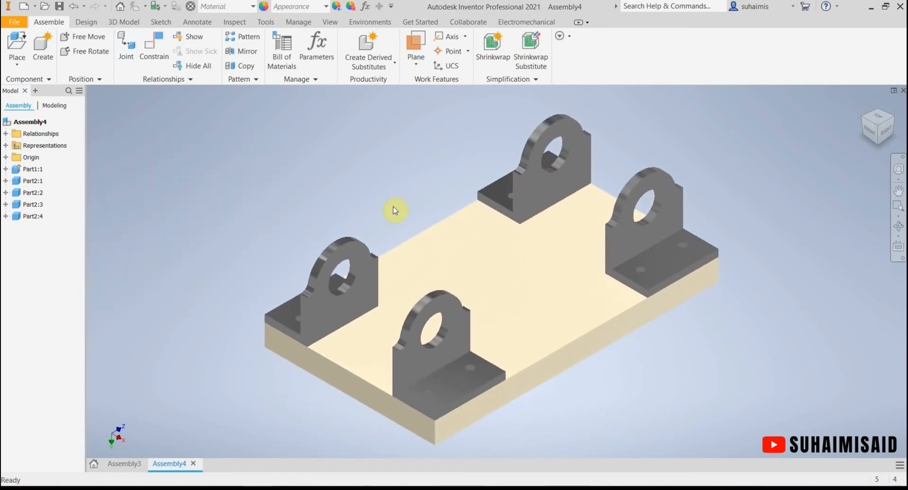
scroll(390, 214, "down", 6)
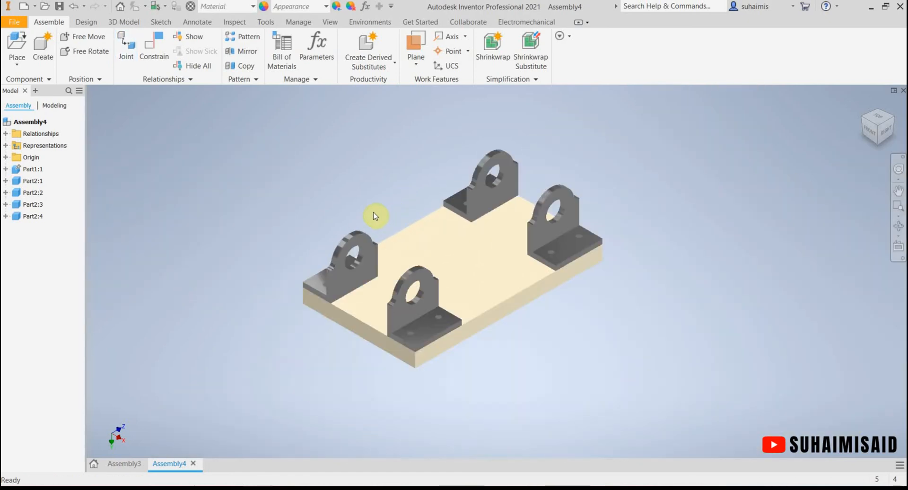
scroll(374, 215, "up", 2)
scroll(375, 215, "down", 2)
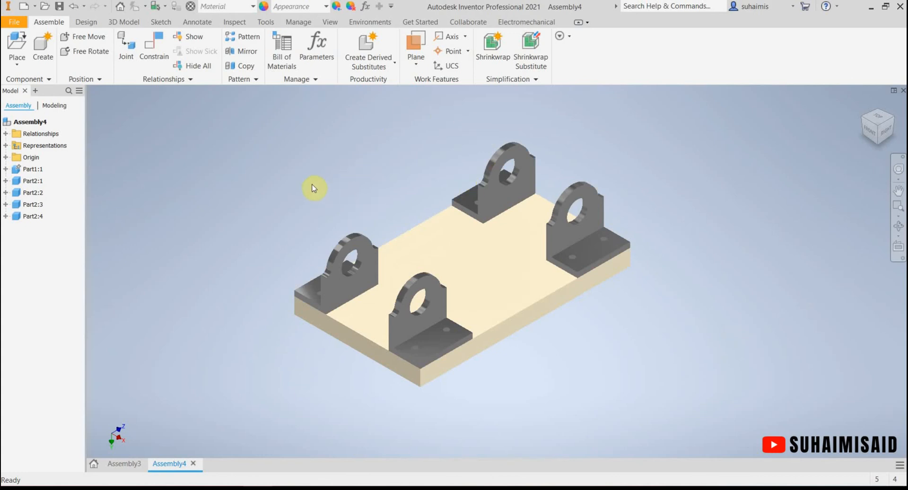
Start a new joint between components and open the choice of joint types.
left_click(151, 72)
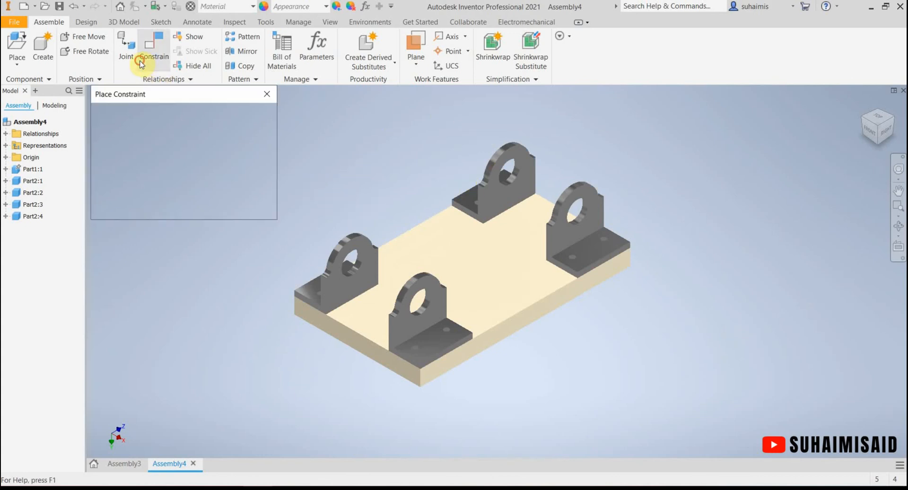
left_click(259, 99)
left_click(129, 56)
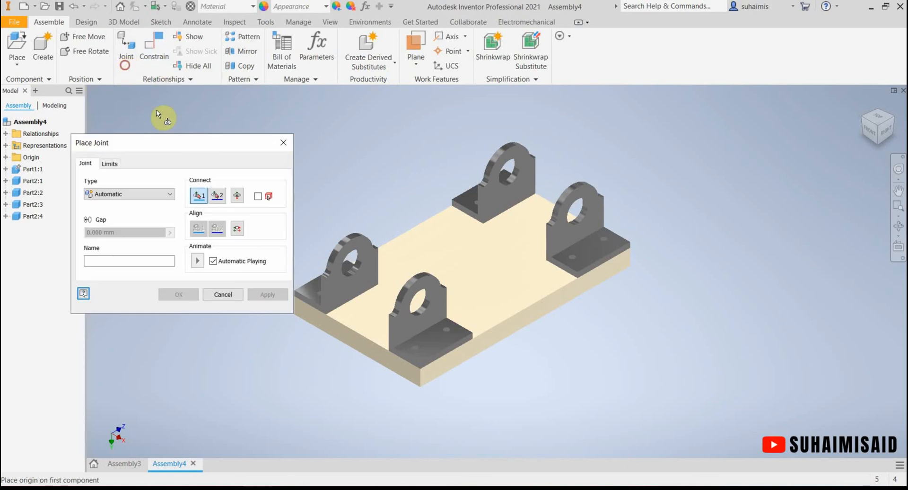
left_click(130, 194)
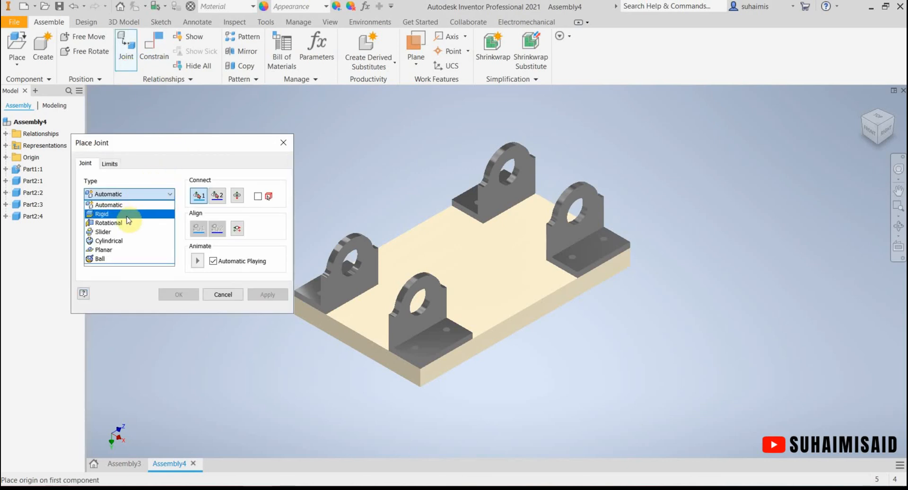